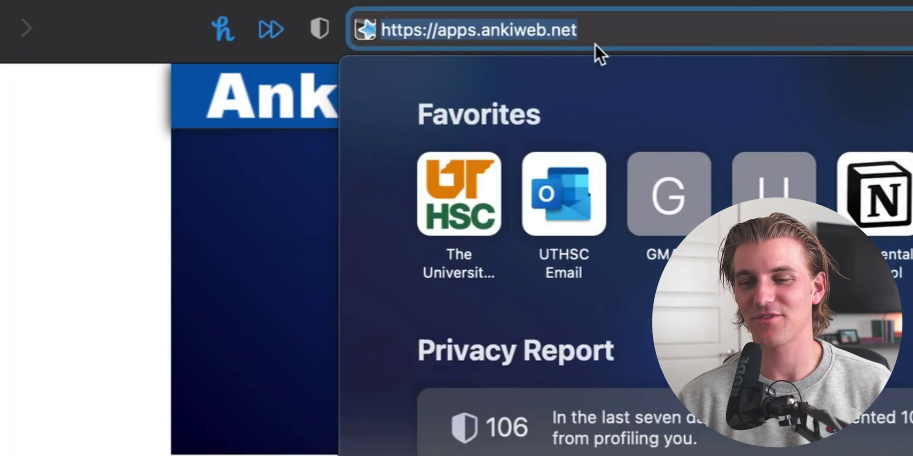
- Load apps.ankiweb.net and jump to the Download Anki section for the Mac version
key("Return")
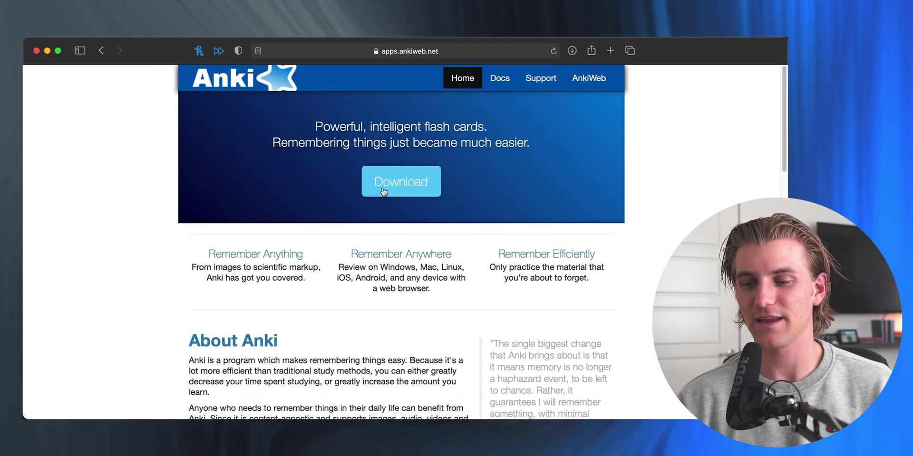
left_click(384, 191)
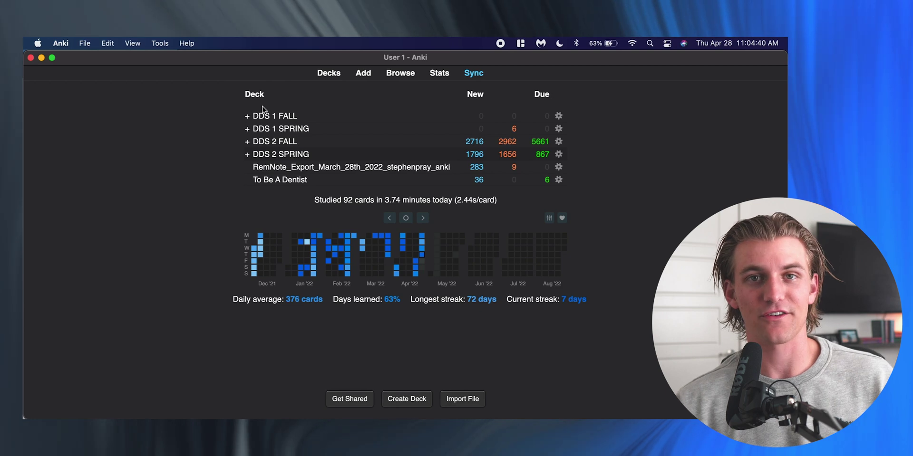
left_click(248, 117)
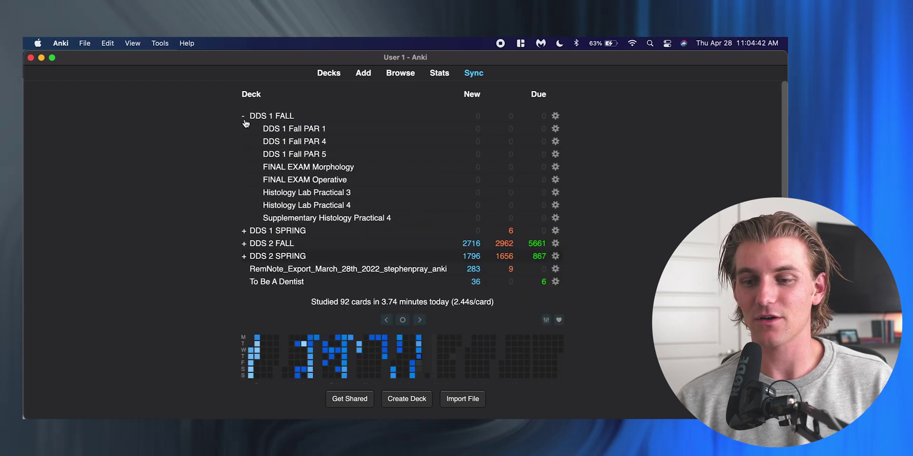
left_click(244, 117)
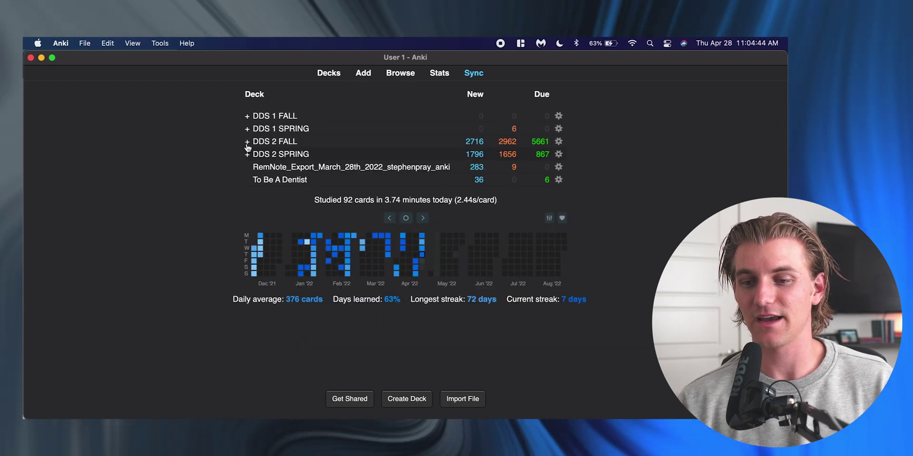
left_click(244, 142)
left_click(244, 142)
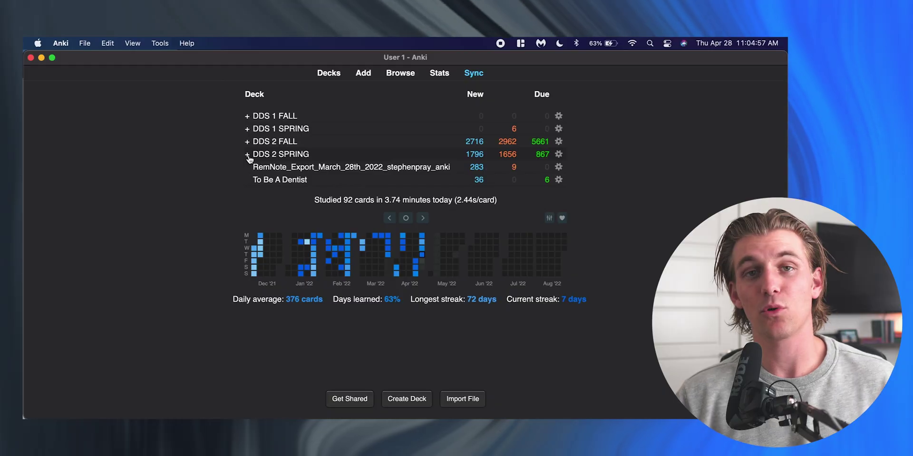
left_click(247, 155)
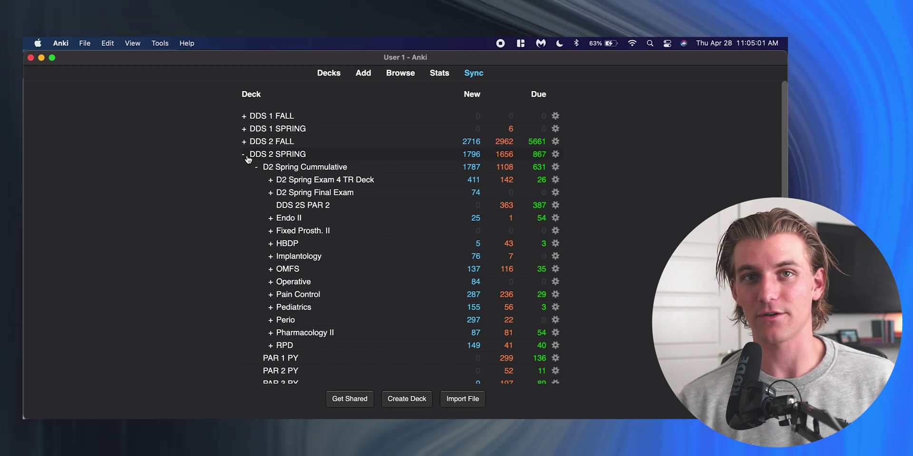
left_click(271, 192)
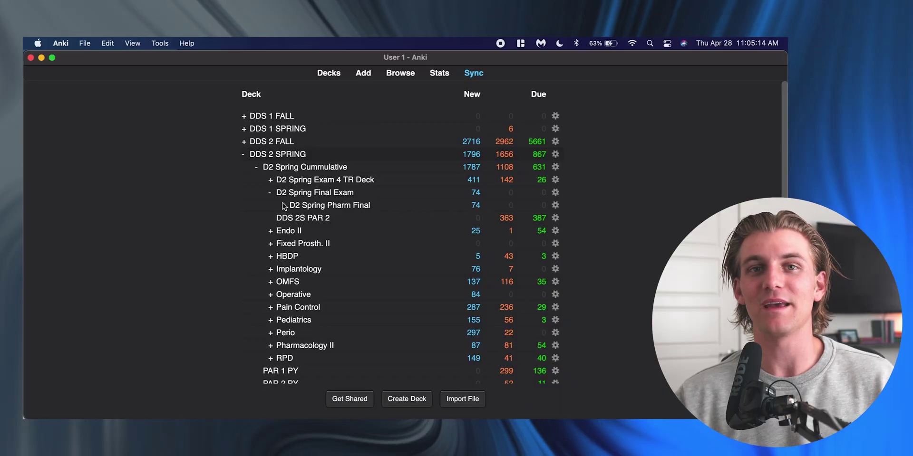
left_click(270, 181)
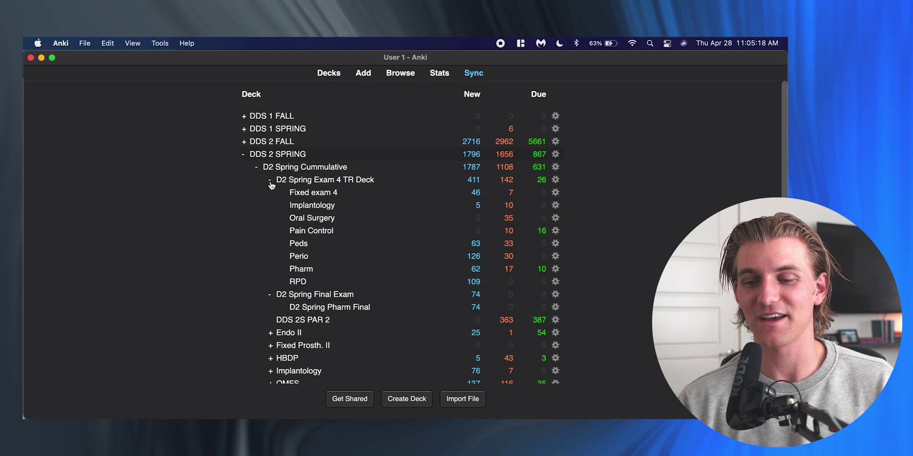
left_click(270, 181)
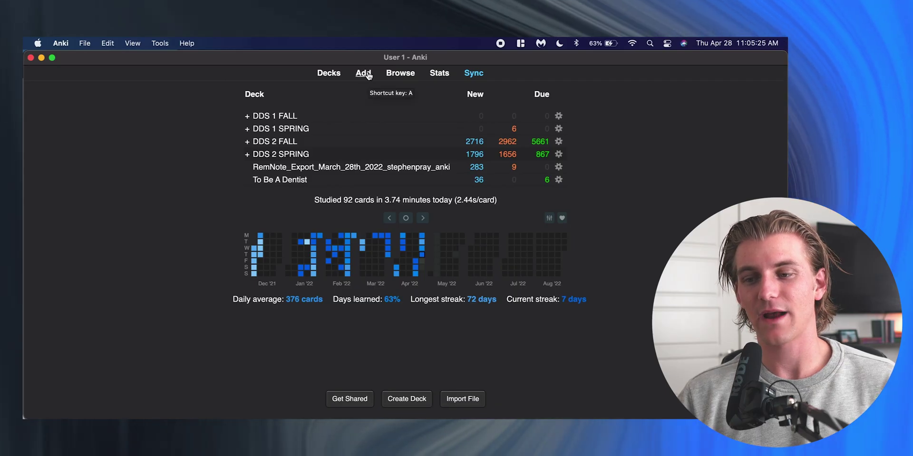
left_click(364, 73)
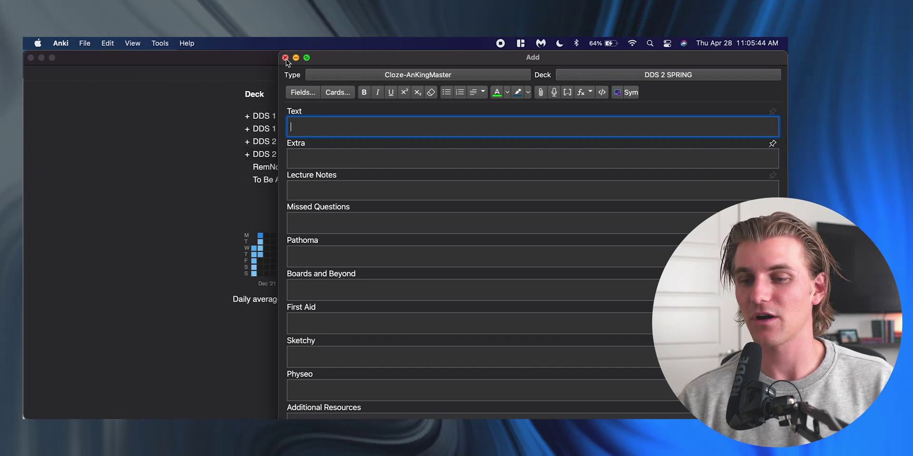
left_click(286, 58)
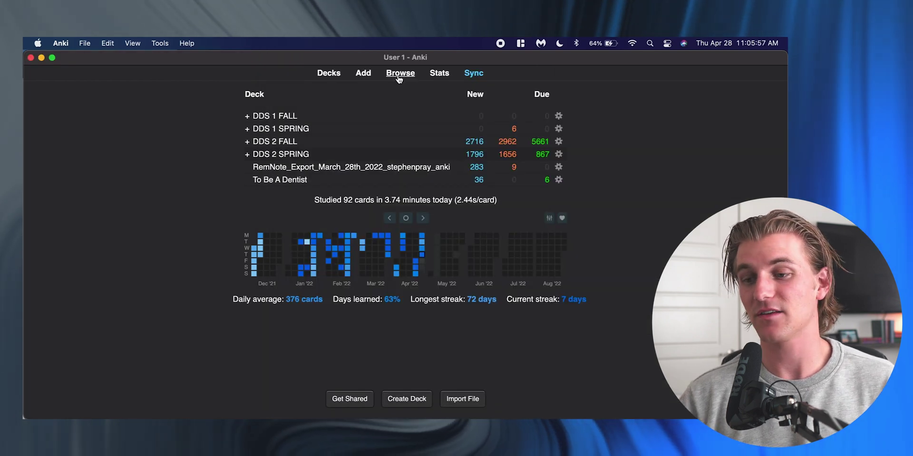
left_click(402, 76)
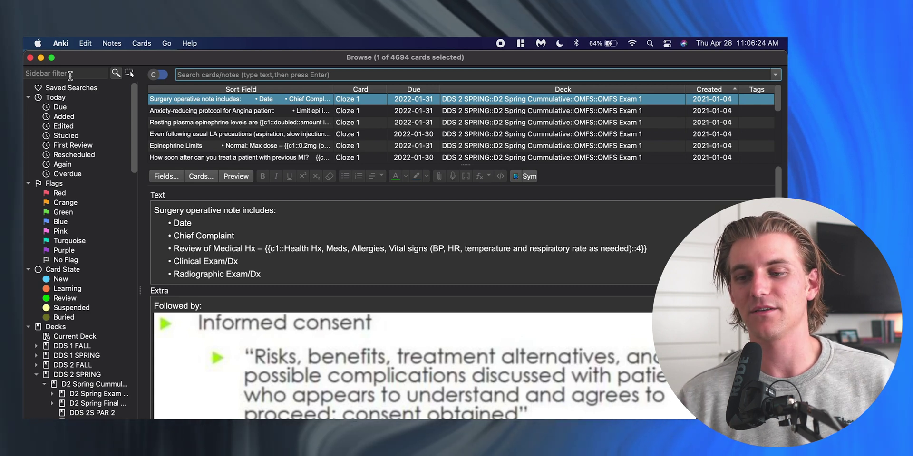
type("me")
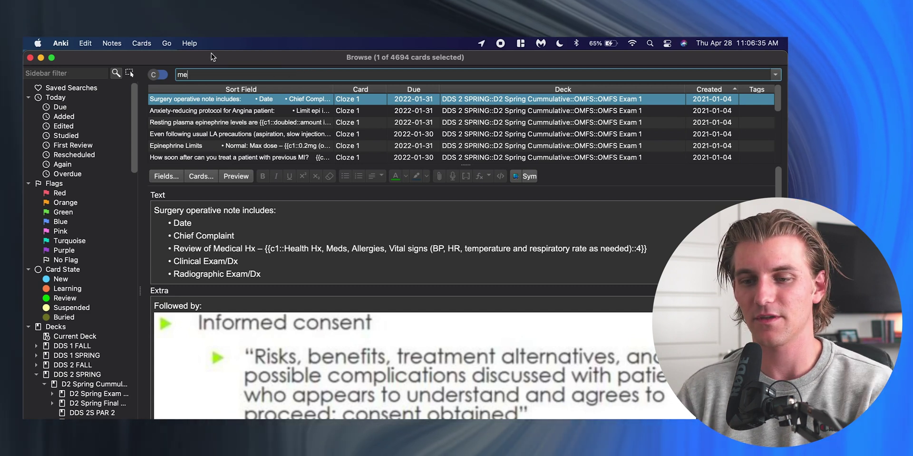
type("tformin")
key("Return")
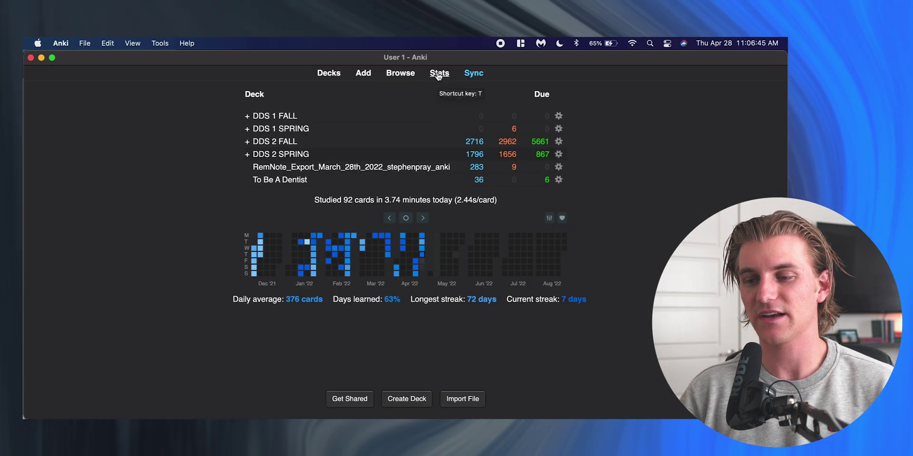
left_click(440, 74)
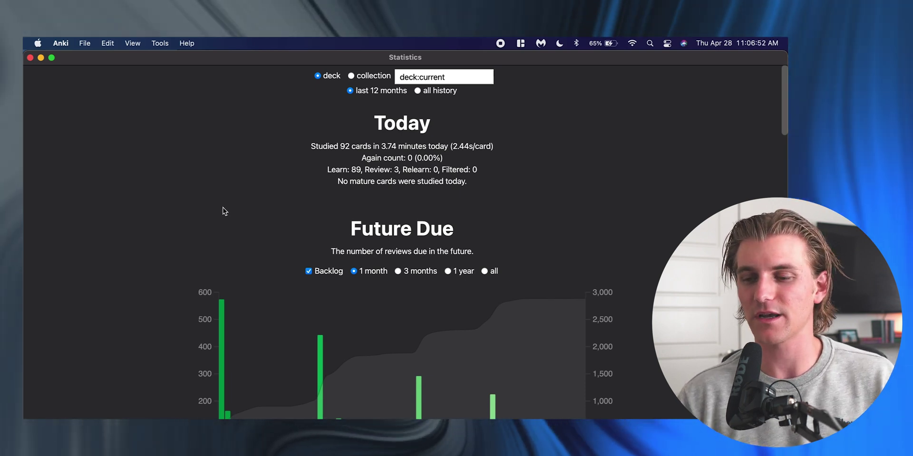
scroll(572, 175, "down", 20)
scroll(575, 177, "up", 20)
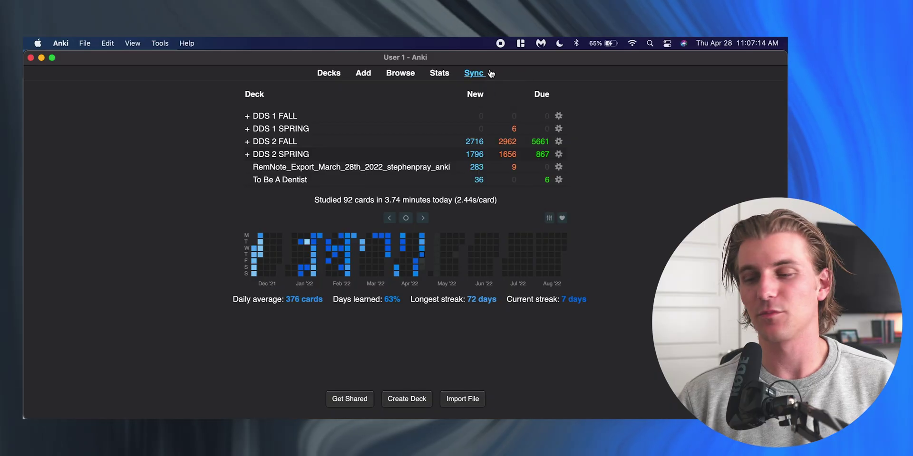
- Run a full sync of the Anki collection with AnkiWeb from the top bar
left_click(478, 76)
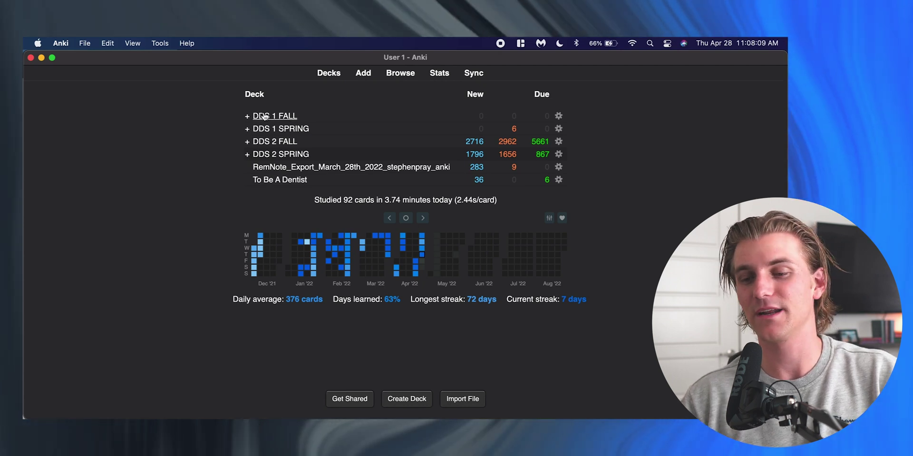
- Expand DDS 2 SPRING and D2 Spring Cummulative, browse the sub-decks, then open D2 Spring Cummulative's gear menu
left_click(247, 155)
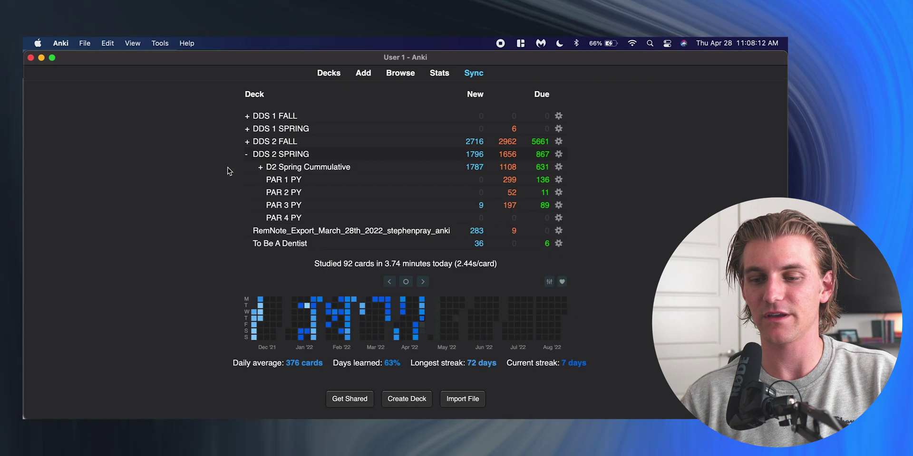
left_click(260, 169)
scroll(272, 224, "down", 3)
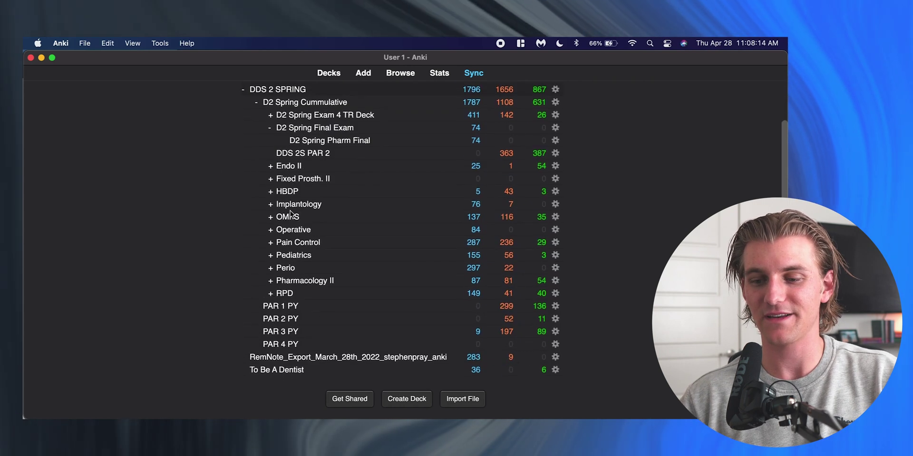
left_click(270, 230)
left_click(271, 230)
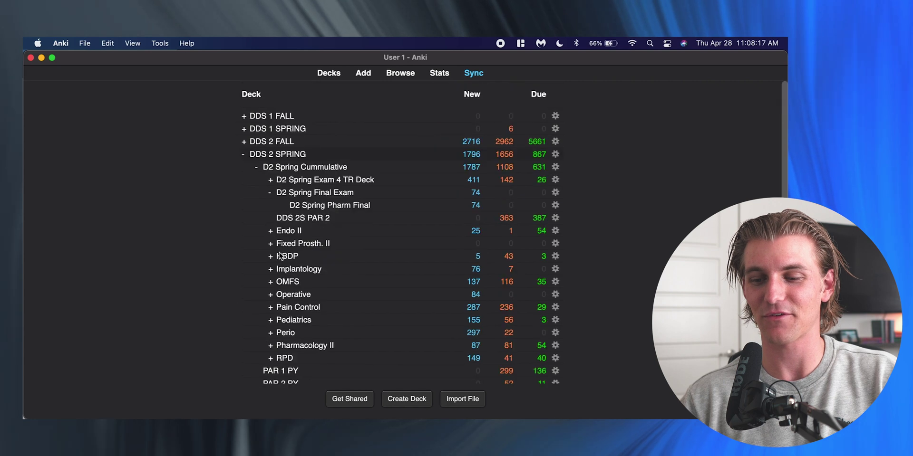
scroll(279, 257, "down", 3)
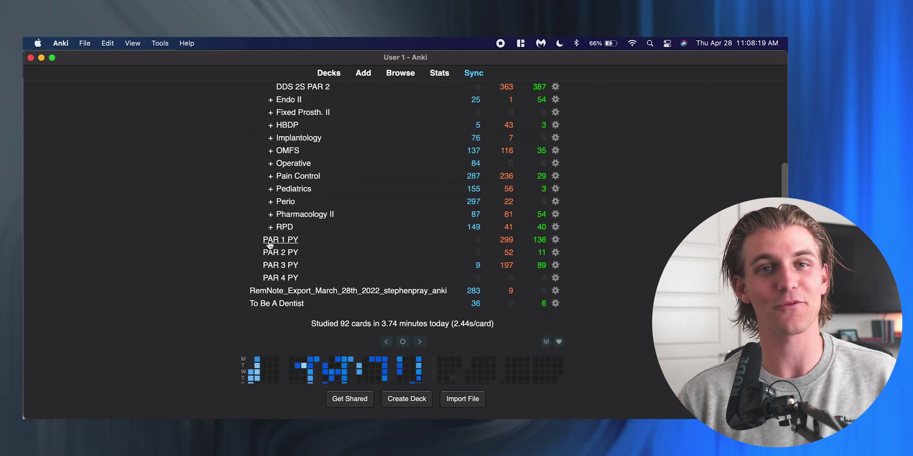
scroll(344, 238, "up", 3)
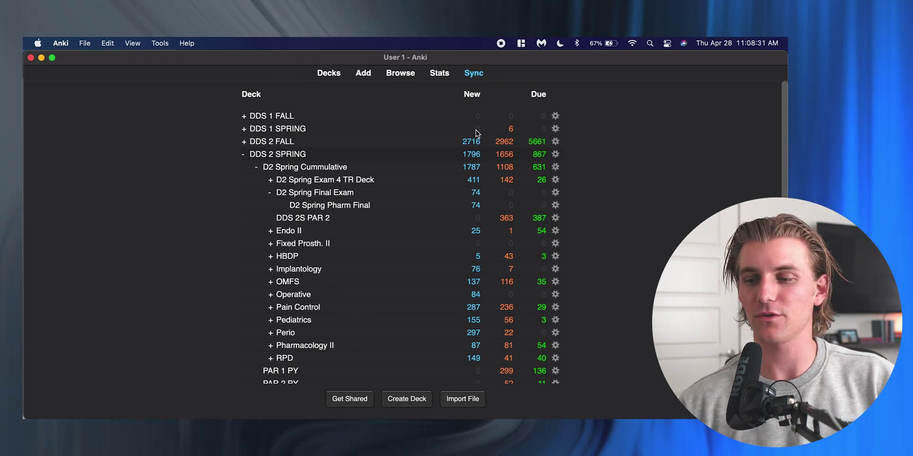
scroll(473, 297, "down", 3)
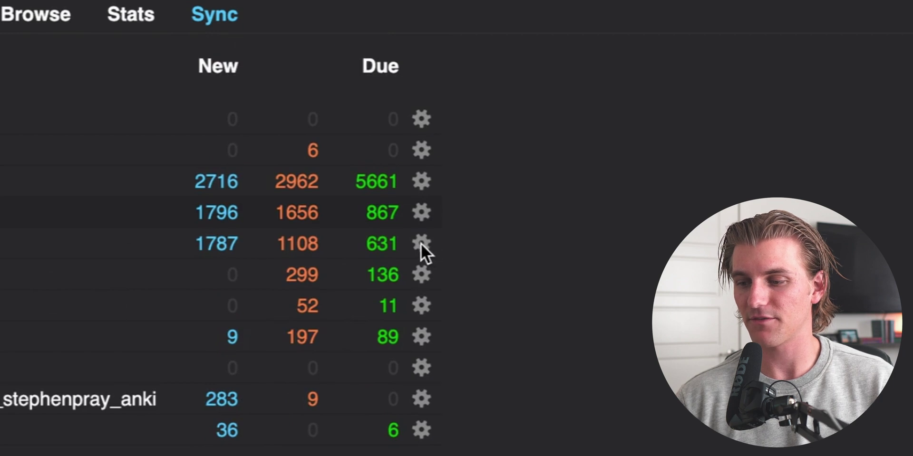
left_click(421, 244)
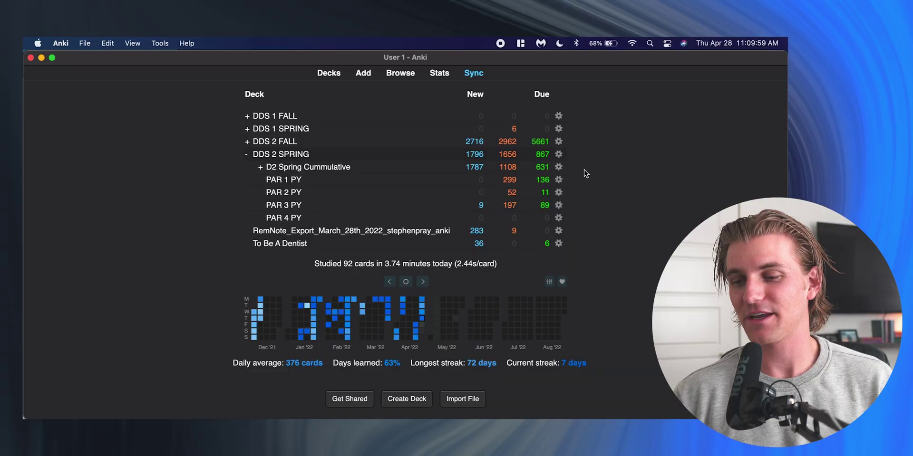
left_click(559, 168)
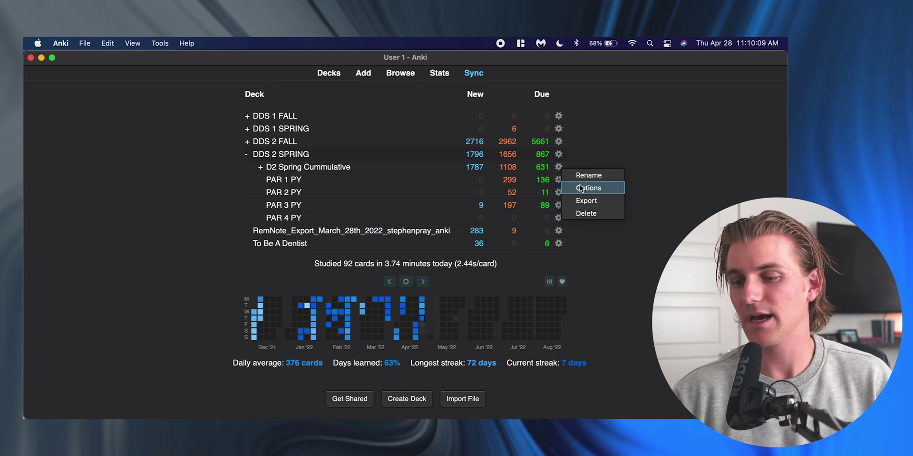
left_click(604, 188)
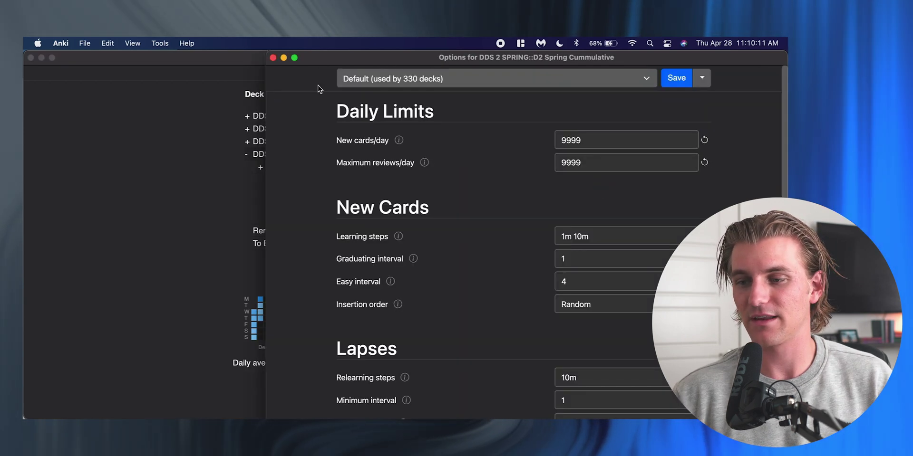
left_click_drag(266, 105, 24, 125)
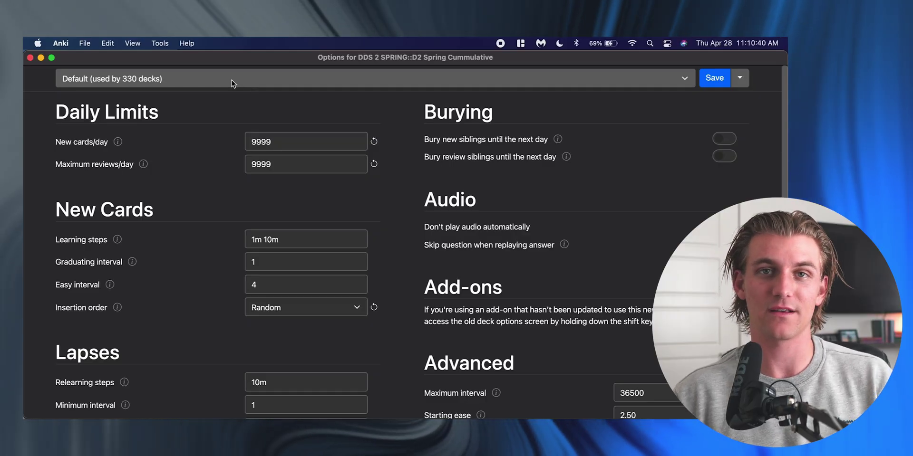
left_click(232, 80)
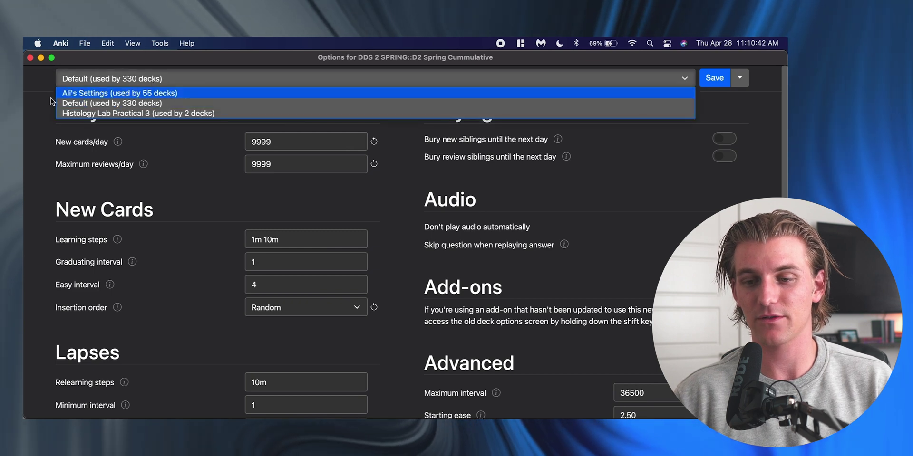
left_click(52, 104)
scroll(192, 128, "down", 2)
scroll(195, 132, "up", 2)
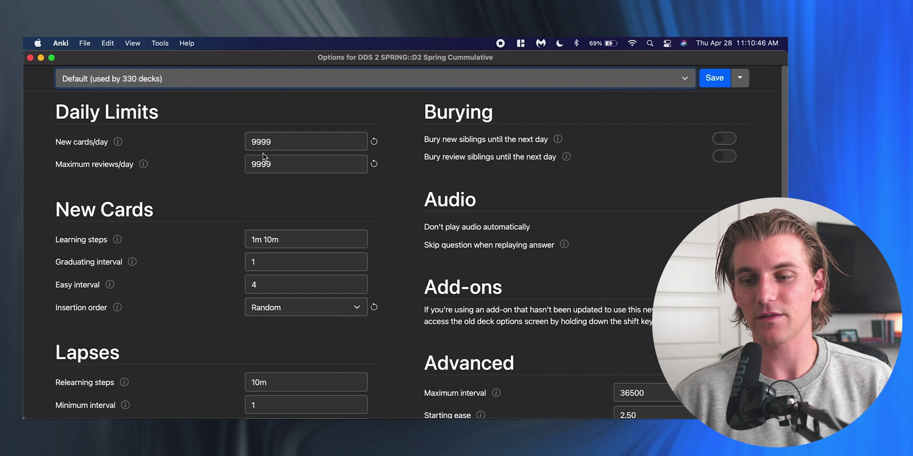
key("Tab")
key("Tab")
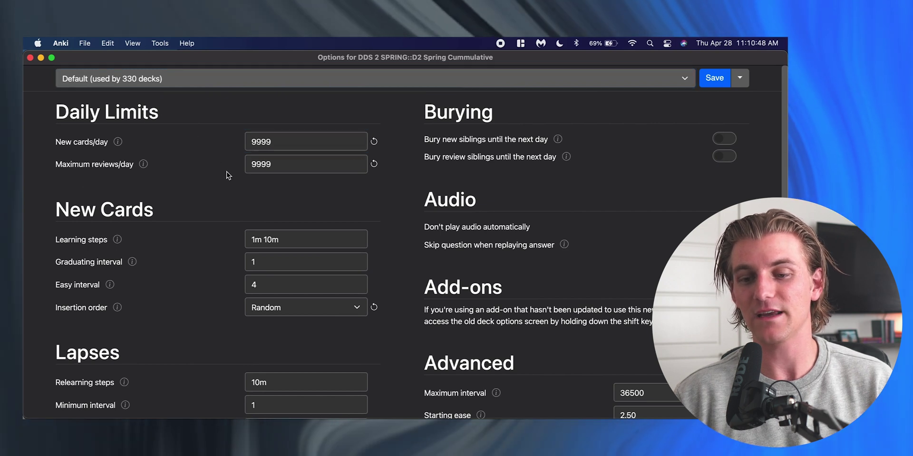
left_click(187, 170)
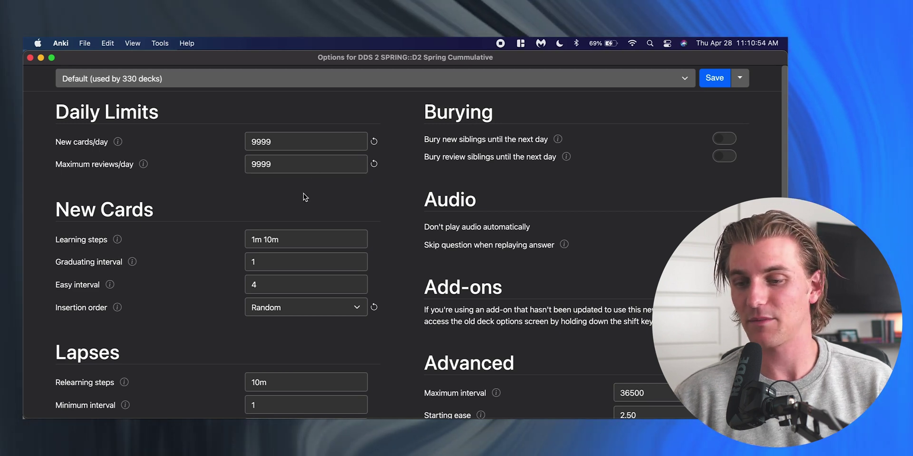
scroll(303, 193, "down", 2)
scroll(304, 194, "up", 1)
scroll(304, 193, "up", 1)
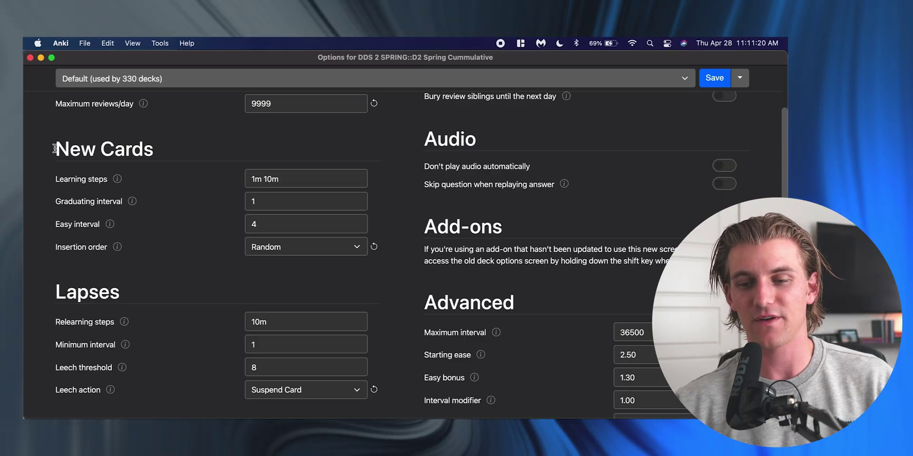
triple_click(110, 156)
left_click(138, 184)
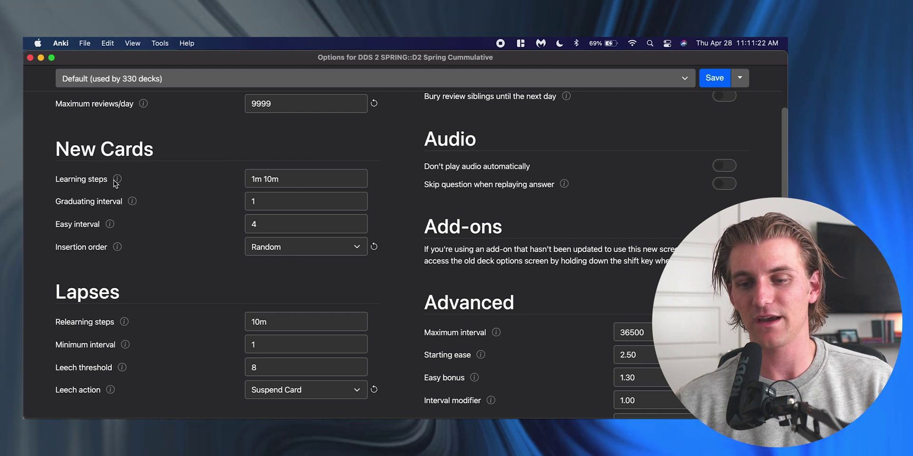
mouse_move(118, 183)
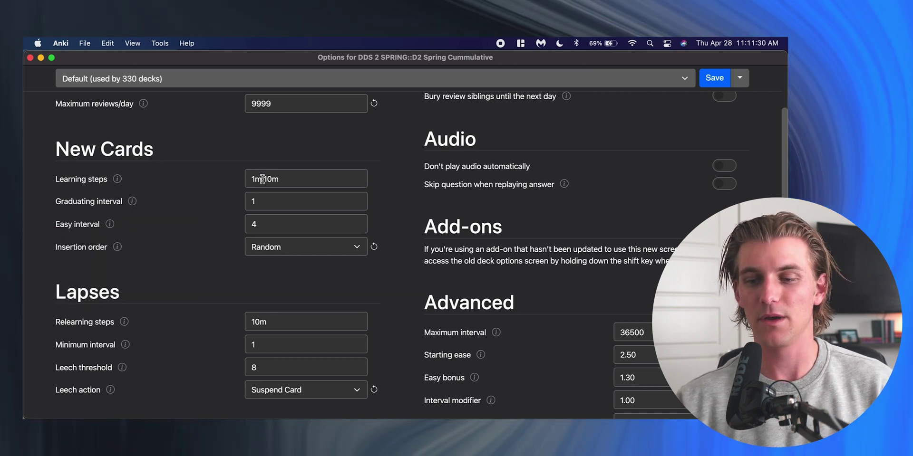
triple_click(290, 180)
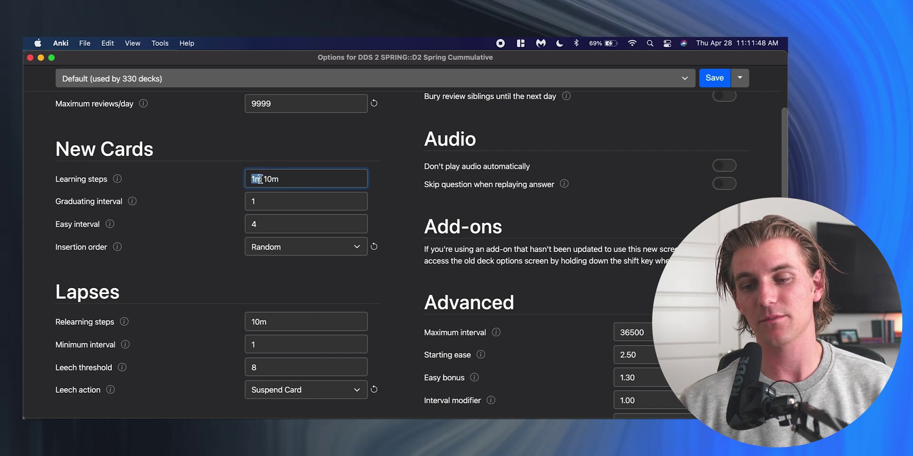
left_click(284, 181)
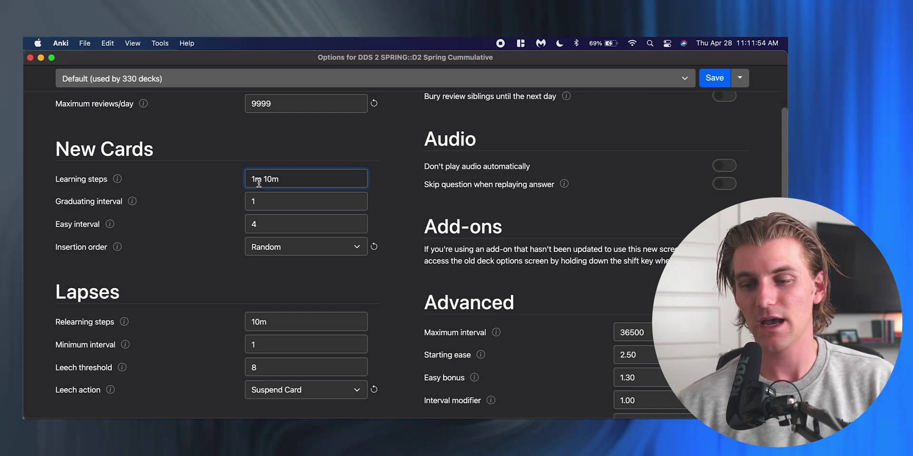
left_click_drag(259, 180, 280, 180)
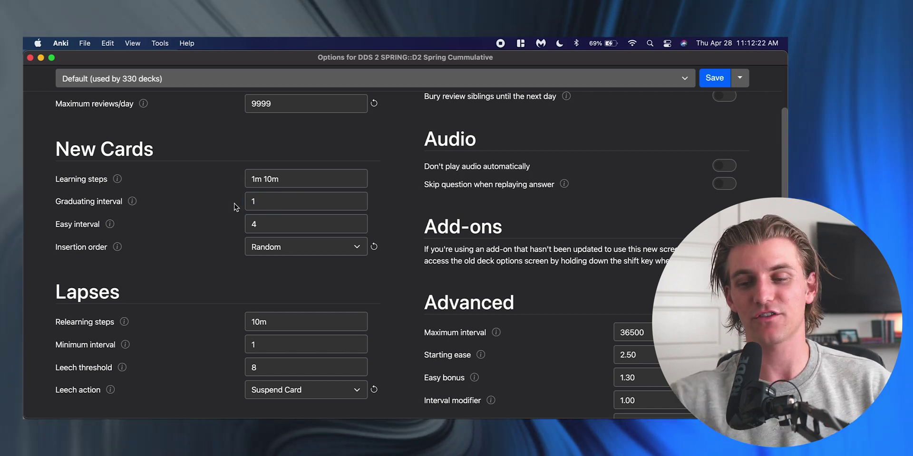
left_click(267, 207)
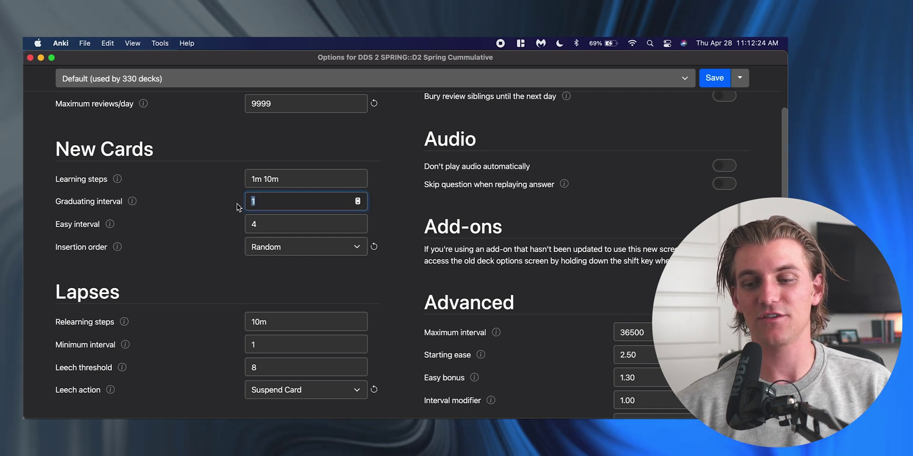
left_click(267, 224)
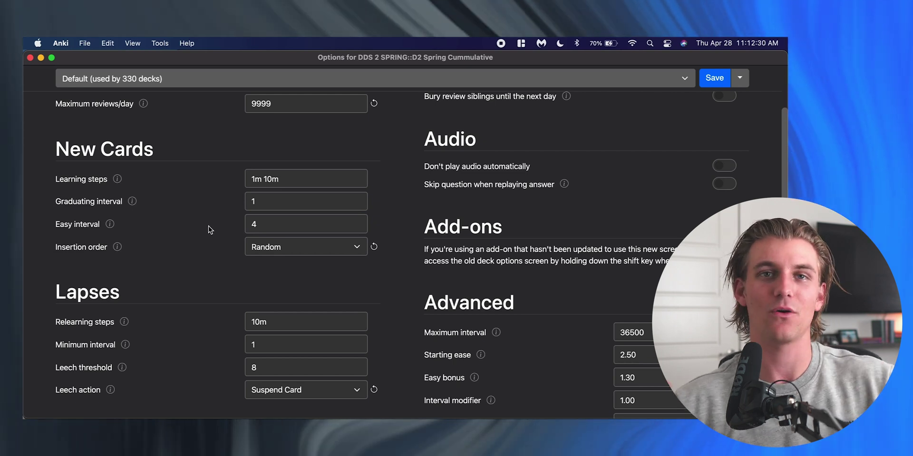
scroll(208, 227, "down", 1)
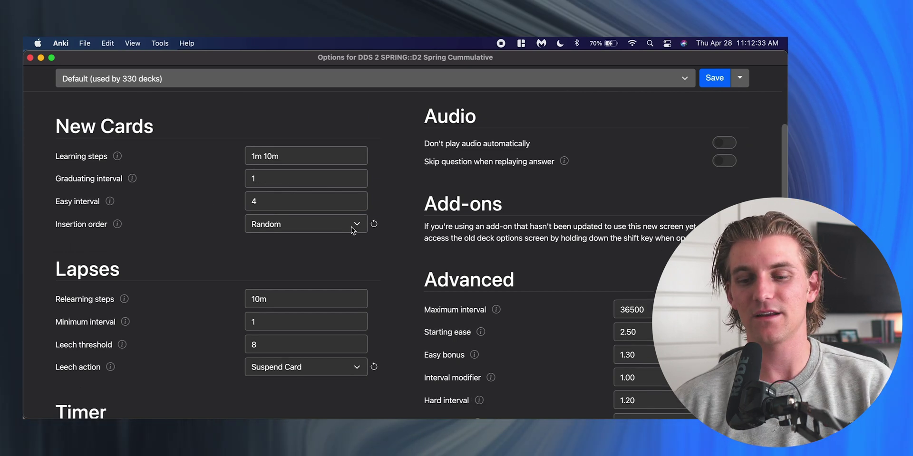
left_click(355, 226)
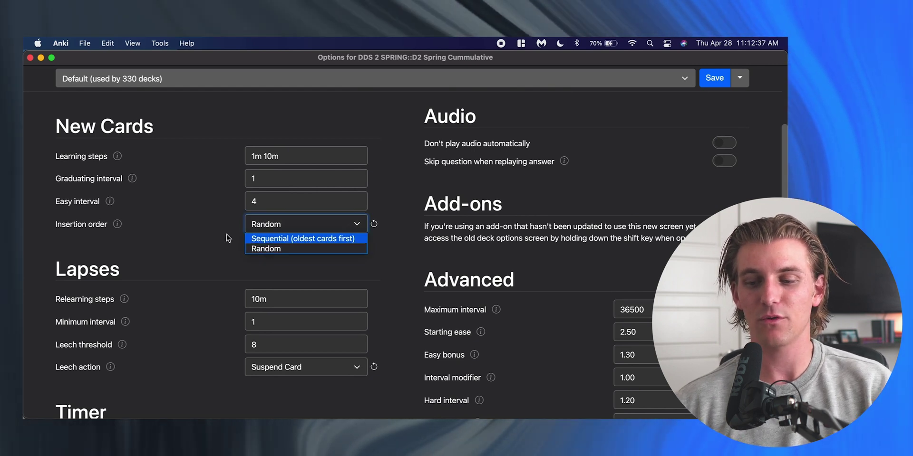
left_click(203, 216)
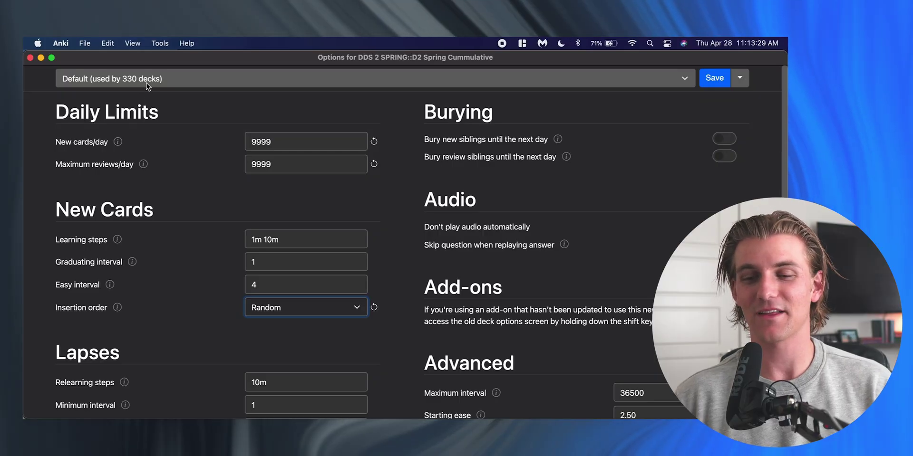
- Switch D2 Spring Cummulative to the custom preset shared by 55 decks
left_click(147, 82)
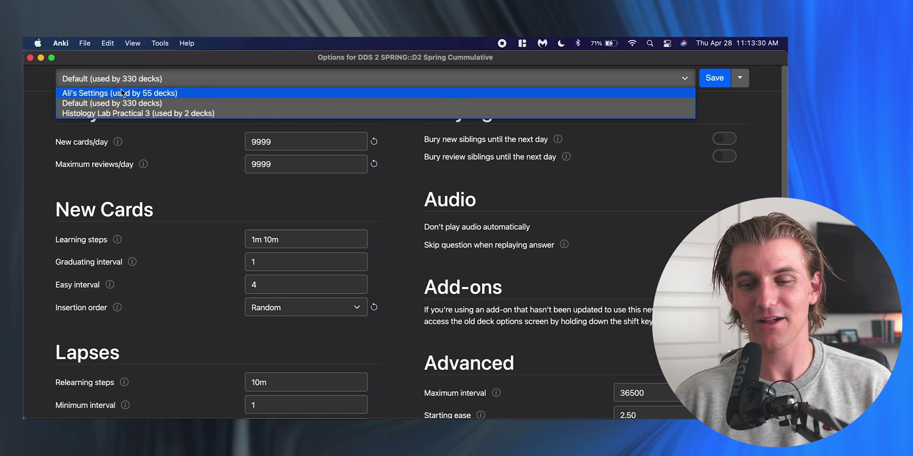
left_click(87, 97)
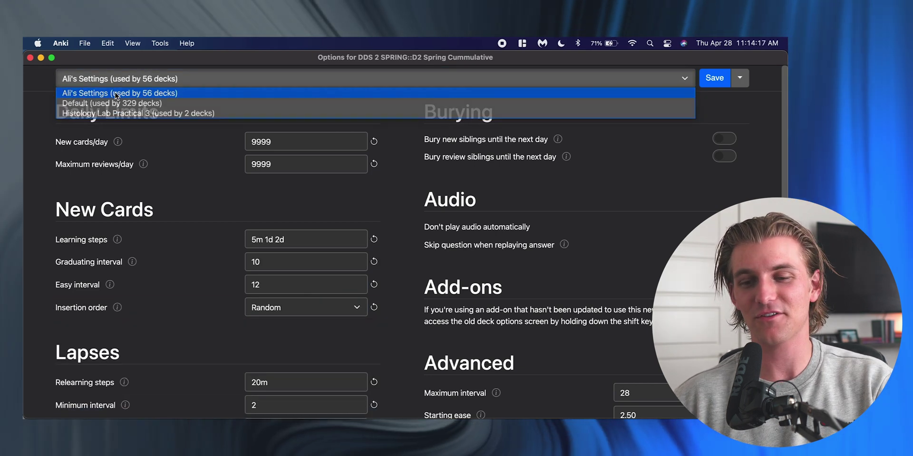
left_click(67, 97)
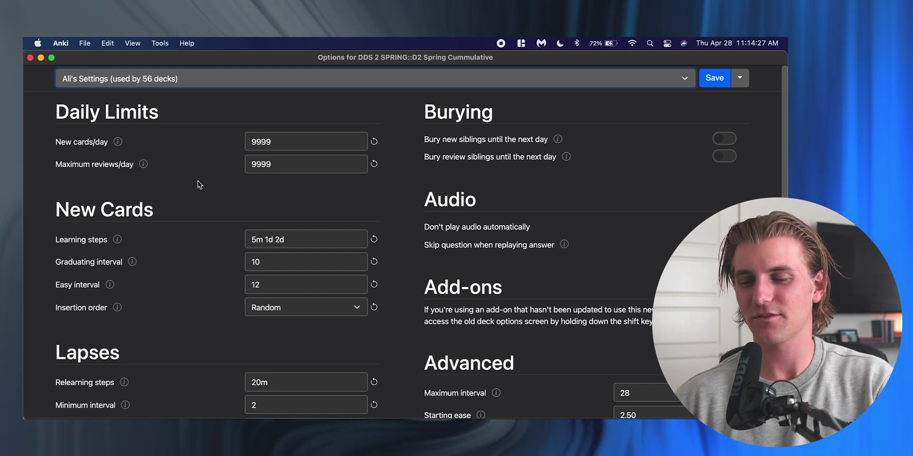
- Inspect the preset's learning steps, 5m 1d 2d, selecting each step in turn
scroll(198, 184, "down", 3)
scroll(198, 185, "up", 2)
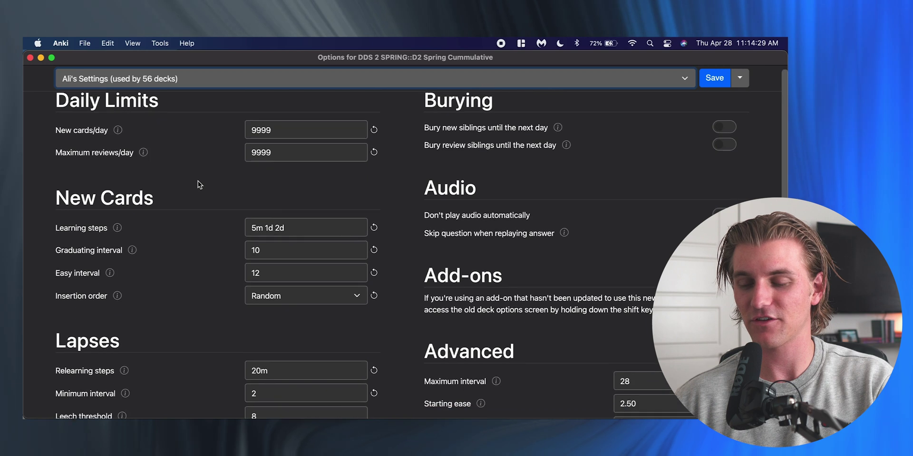
scroll(198, 184, "down", 2)
left_click_drag(285, 203, 198, 204)
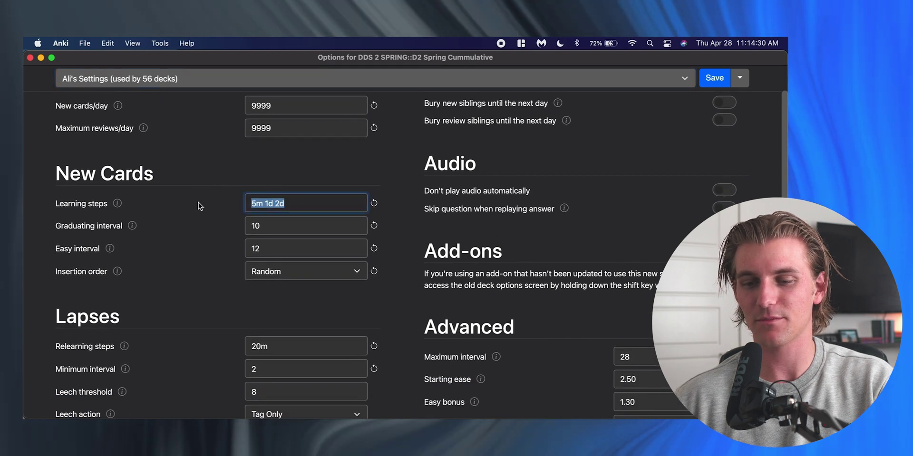
left_click(283, 208)
left_click_drag(285, 204, 247, 204)
left_click(301, 206)
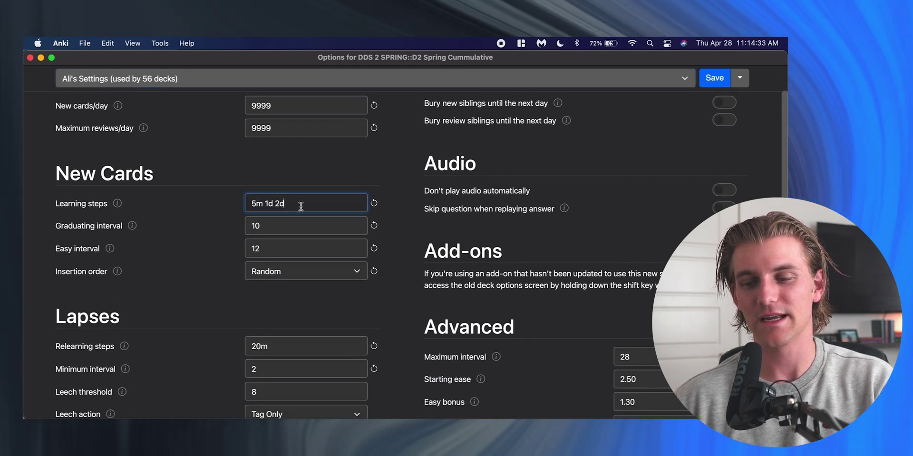
mouse_move(263, 204)
left_mouse_down()
mouse_move(245, 208)
mouse_move(273, 205)
left_mouse_up()
double_click(273, 206)
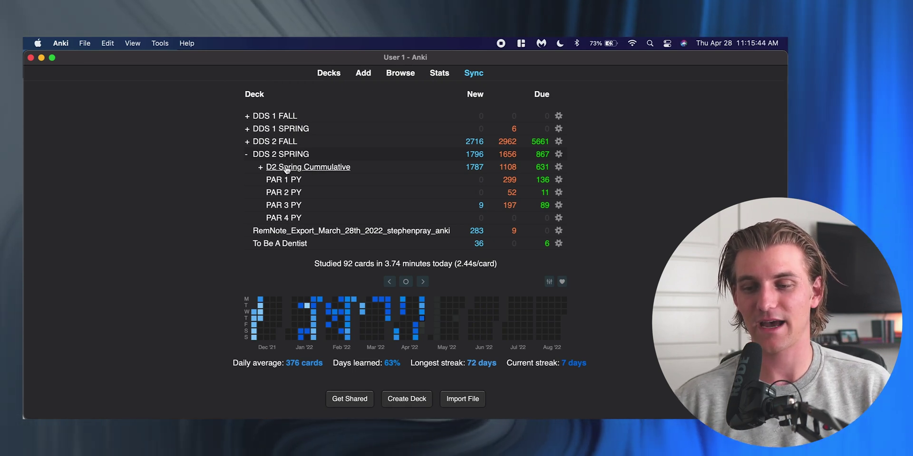
- Select the D2 Spring Cummulative deck and open the Add window with A
left_click(286, 168)
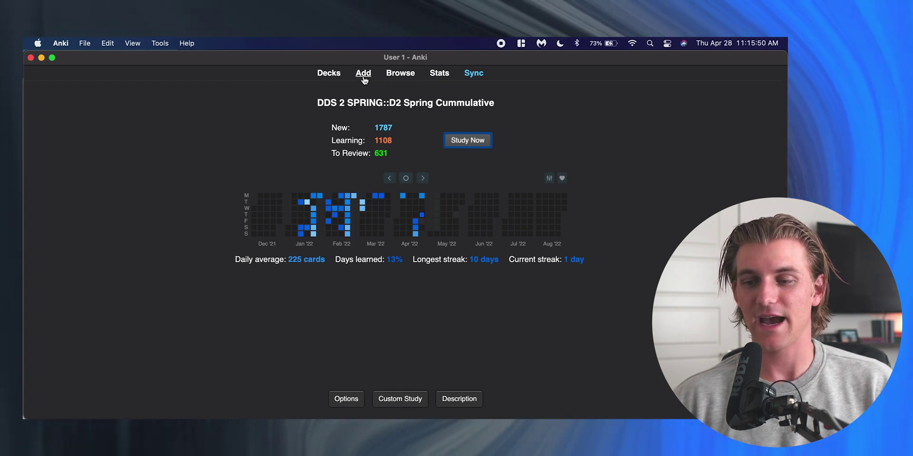
key("a")
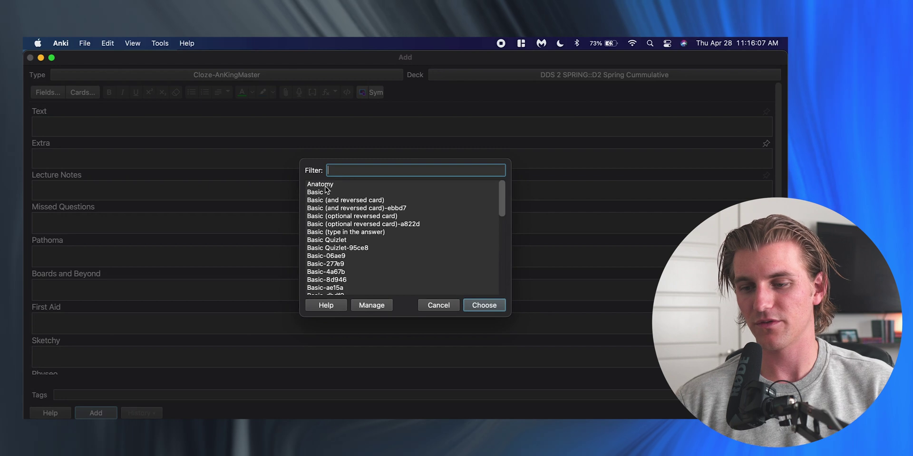
left_click(491, 307)
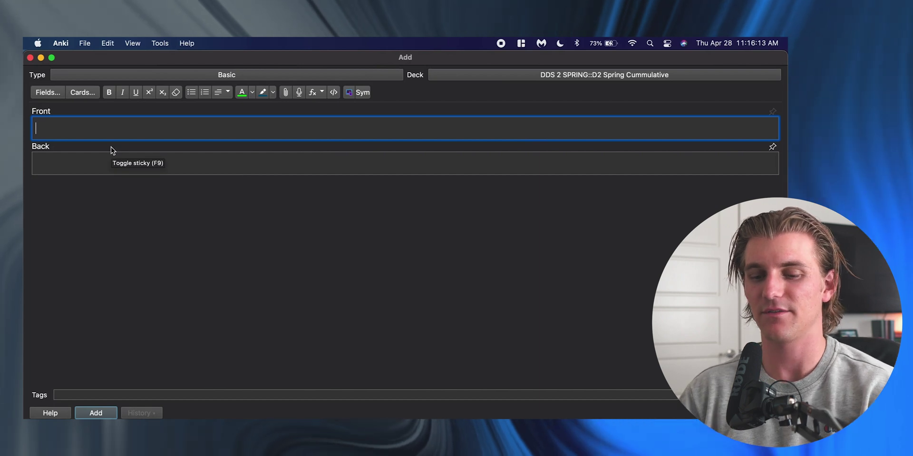
type("hosih")
key("BackSpace")
key("BackSpace")
key("BackSpace")
key("BackSpace")
key("BackSpace")
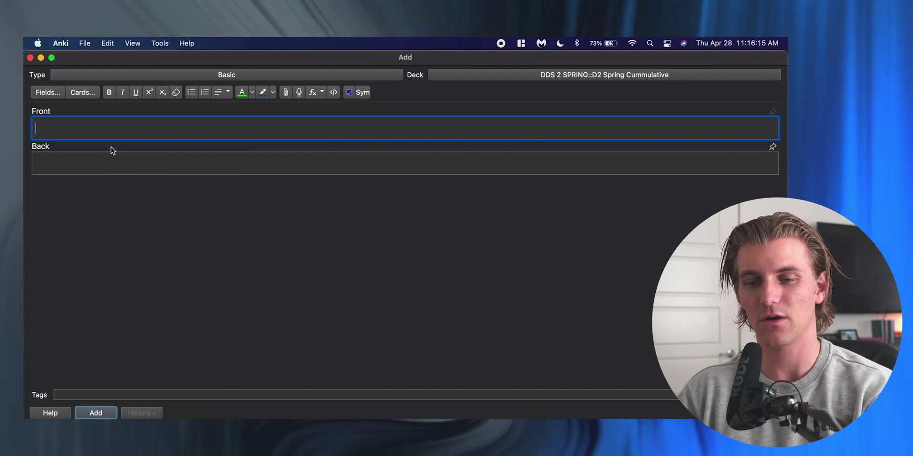
left_click(113, 160)
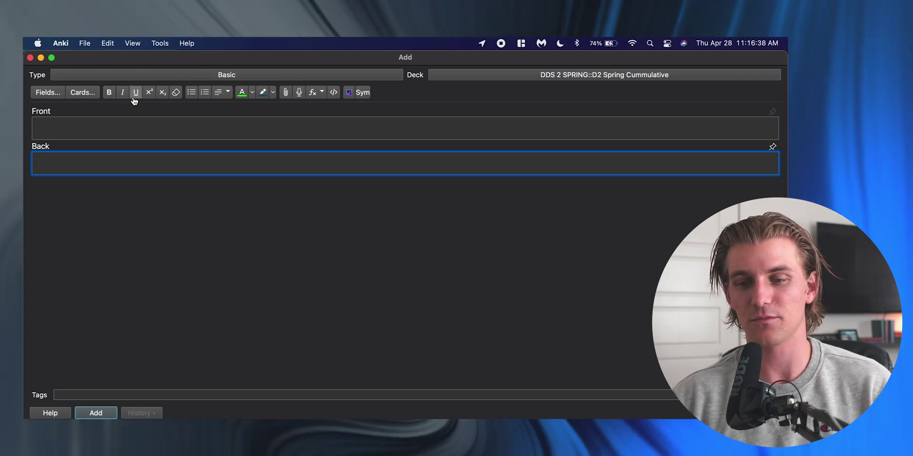
left_click(248, 127)
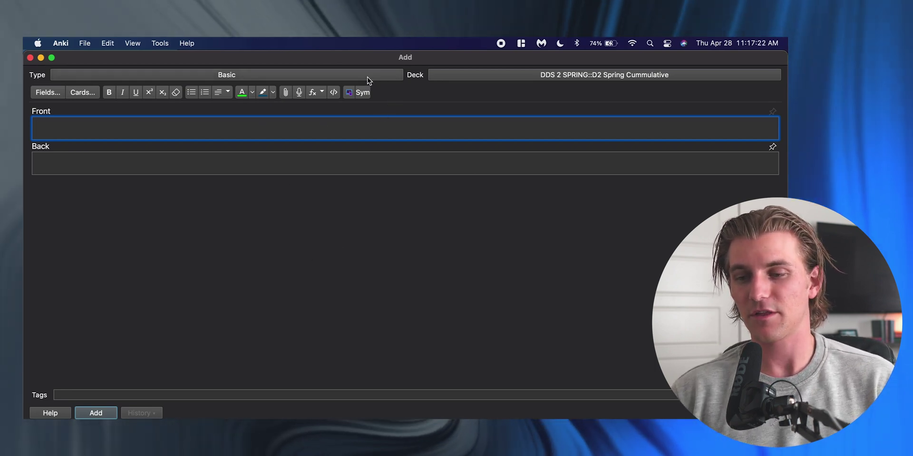
left_click(341, 77)
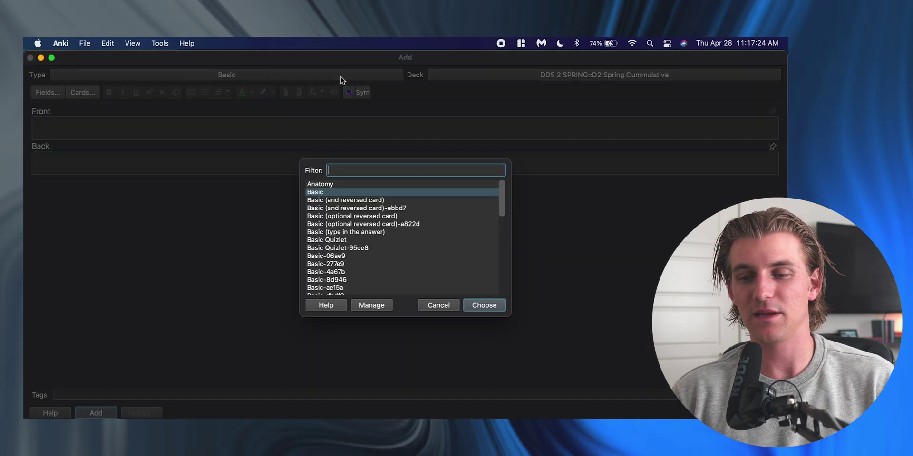
scroll(341, 256, "down", 2)
scroll(339, 257, "down", 1)
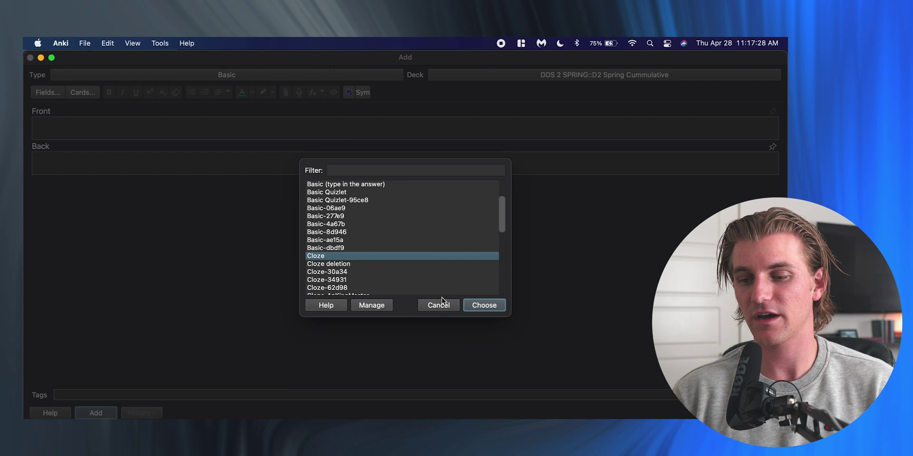
key("Return")
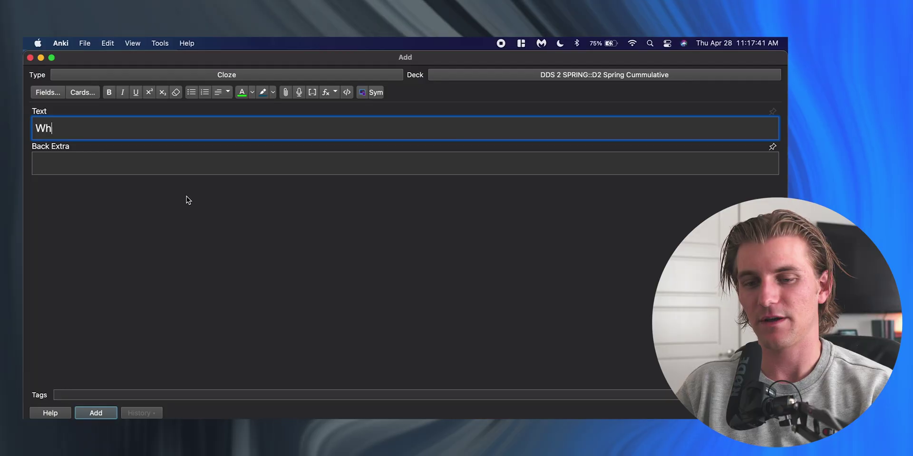
- Type 'What is a cloze deletion?', cloze 'fill in the blank', and add 'more information' as Back Extra
type("at i")
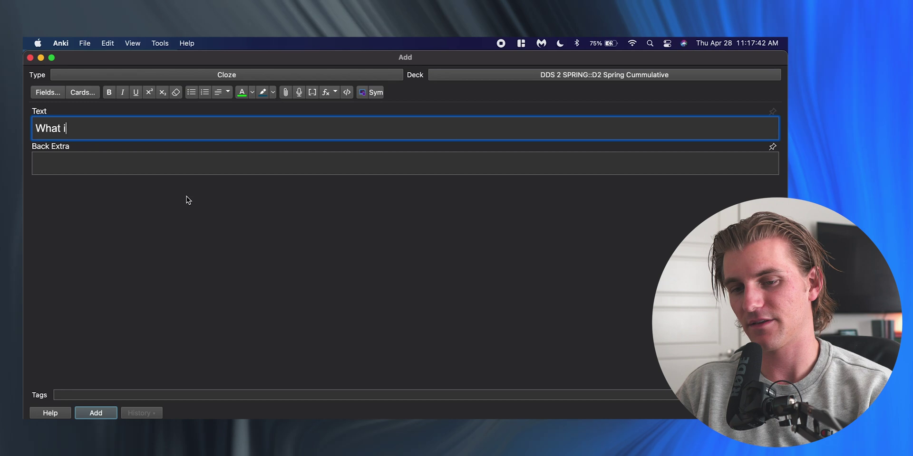
type("s a cloz")
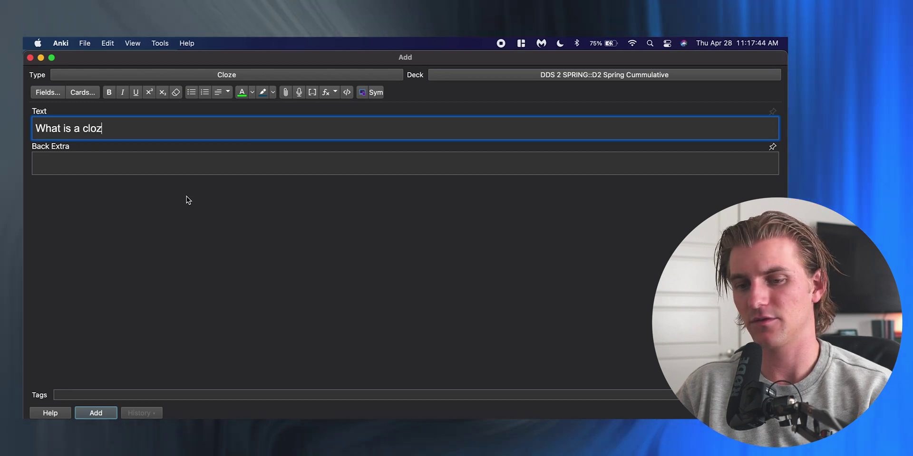
type("e deletion?")
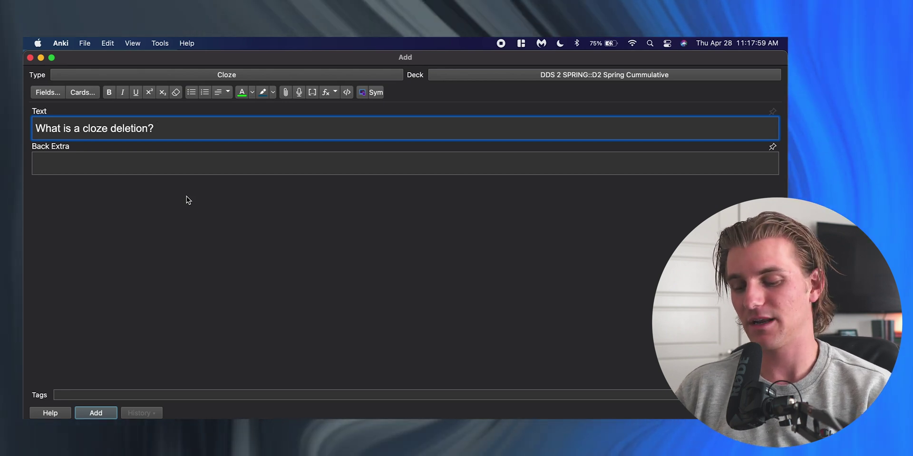
key("super+shift+c")
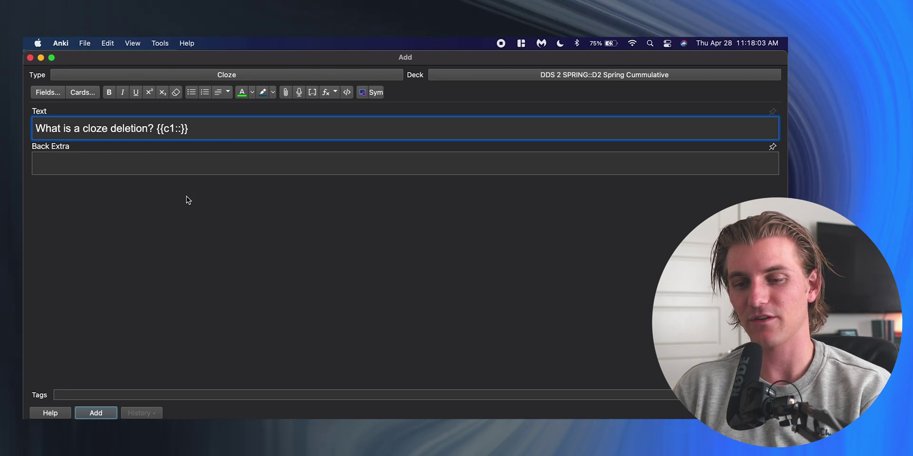
type("fill in the ")
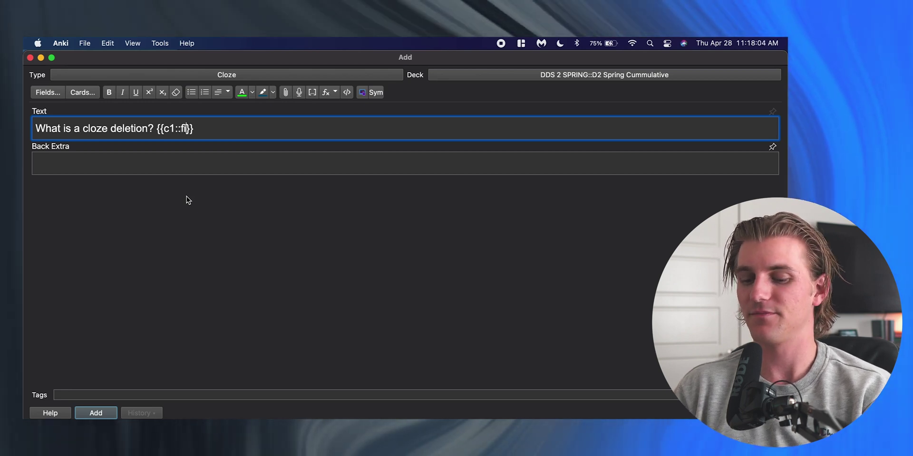
type("blank")
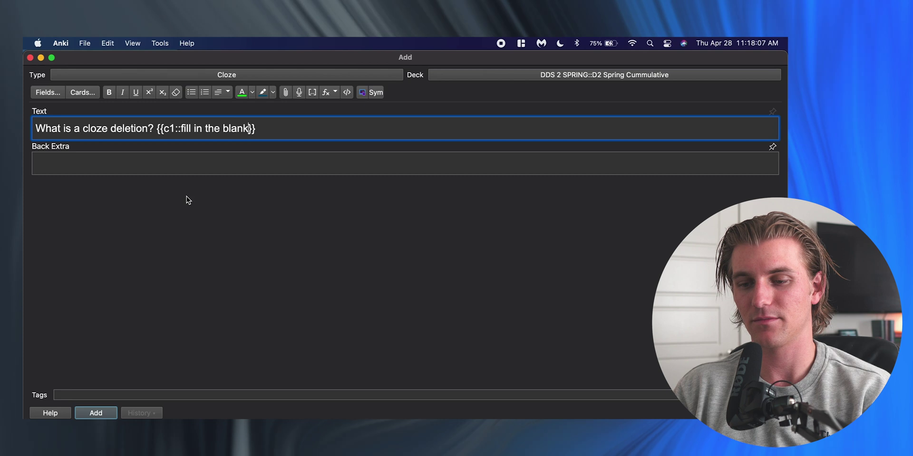
key("Tab")
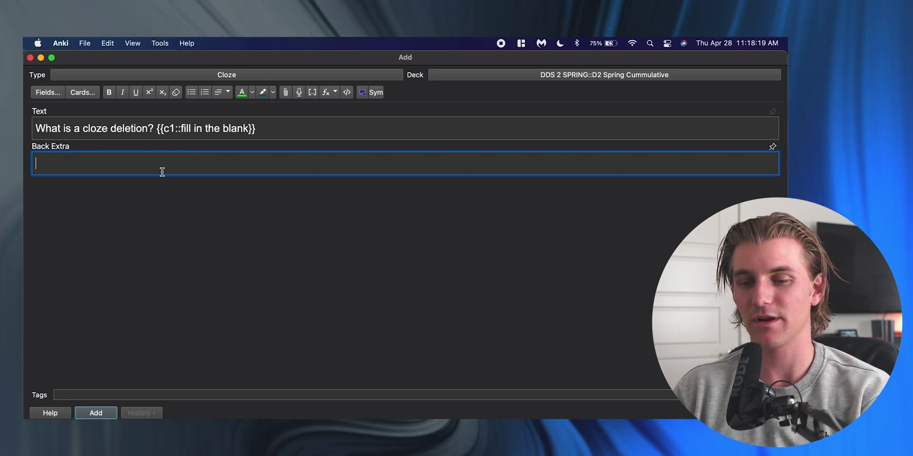
type("more information")
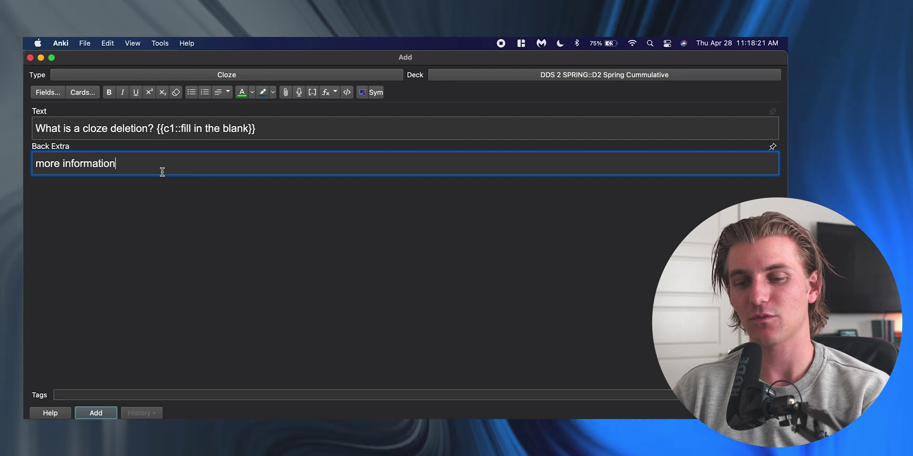
left_click(161, 214)
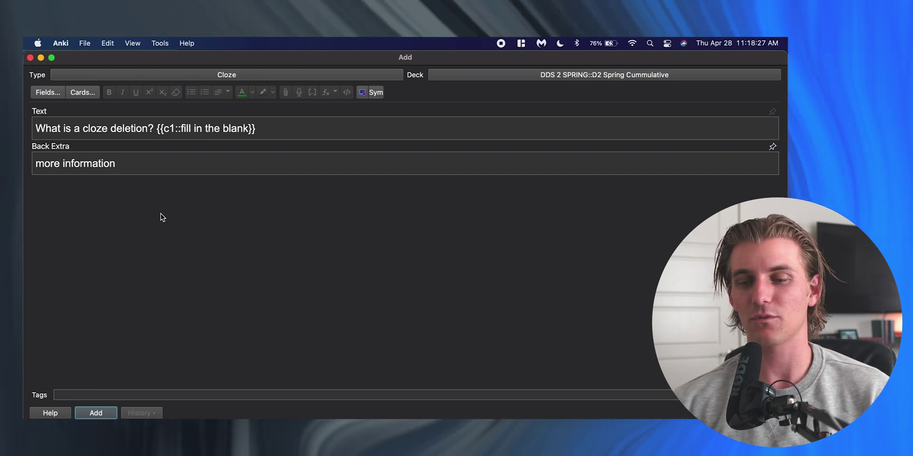
left_click(281, 134)
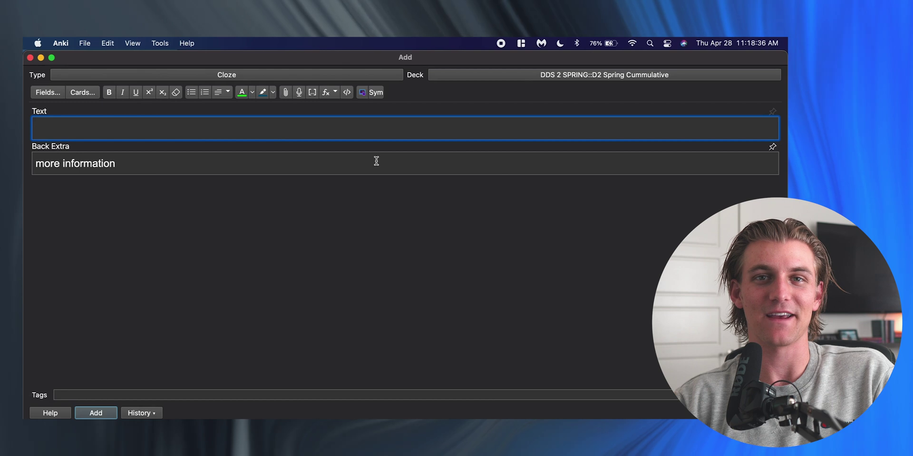
- Select and clear the leftover text in the Back Extra field
left_click_drag(36, 163, 110, 153)
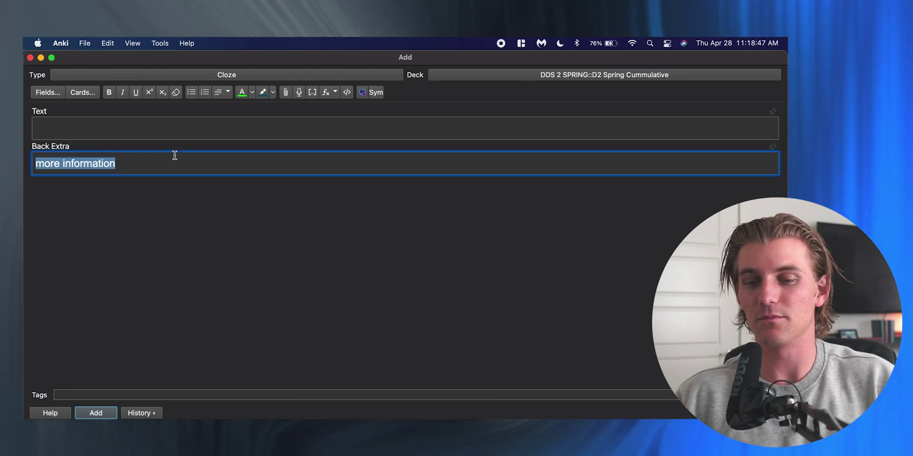
left_click(151, 171)
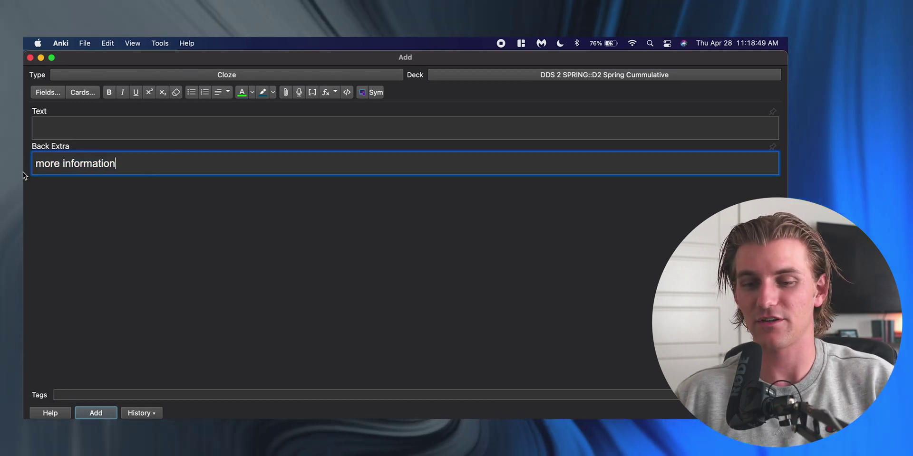
triple_click(166, 160)
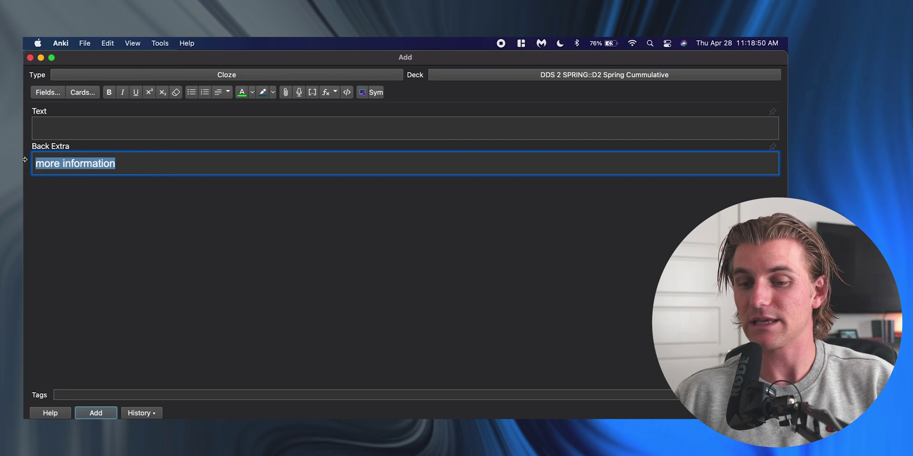
left_click(157, 163)
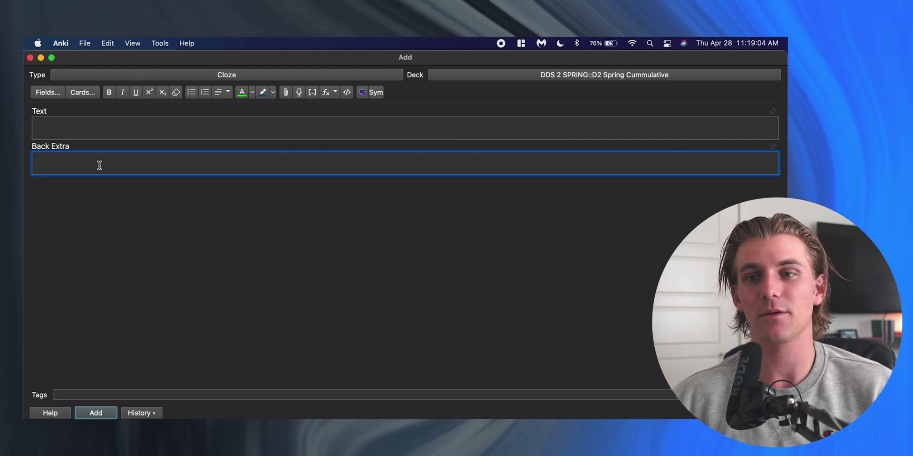
- Replace the Text field with the new cloze sentence 'What am I doing on this app???'
left_click(88, 131)
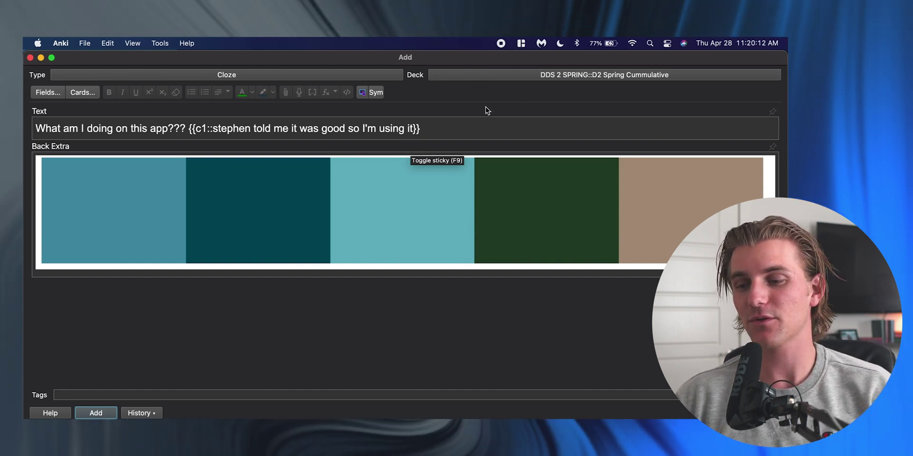
left_click(434, 126)
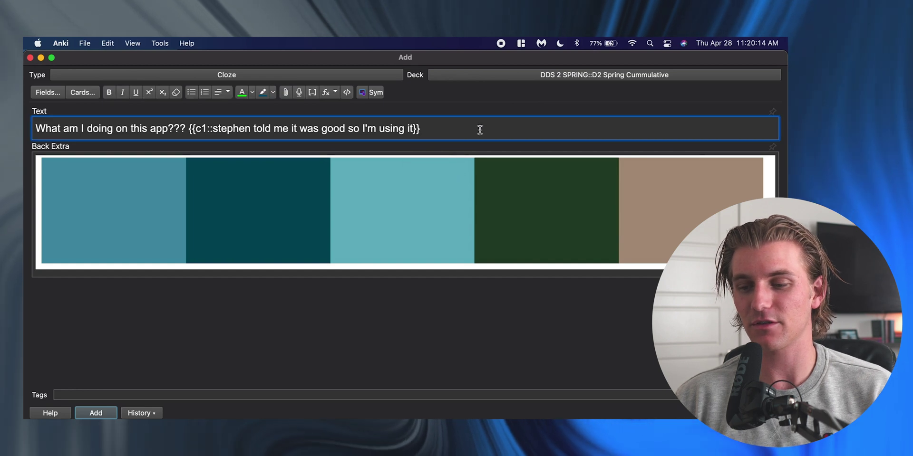
key("super+a")
left_click(171, 127)
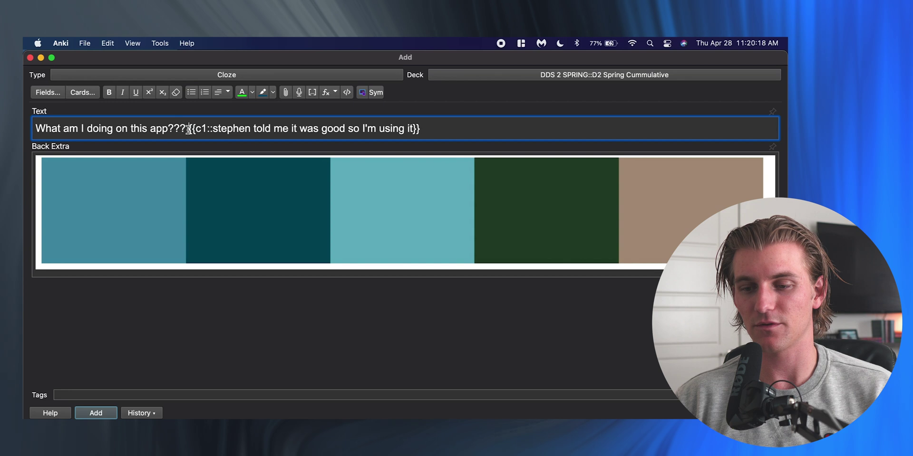
left_click(428, 129)
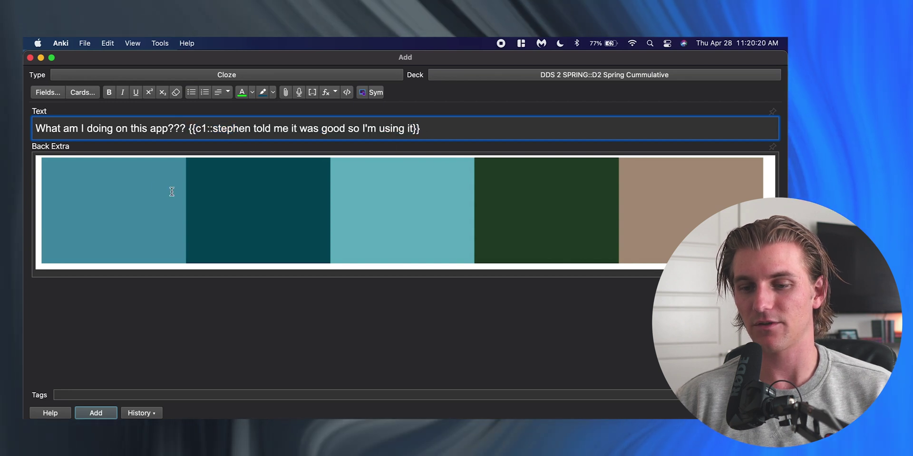
- Put the five-colour swatch image in Back Extra and add the note
left_click(34, 166)
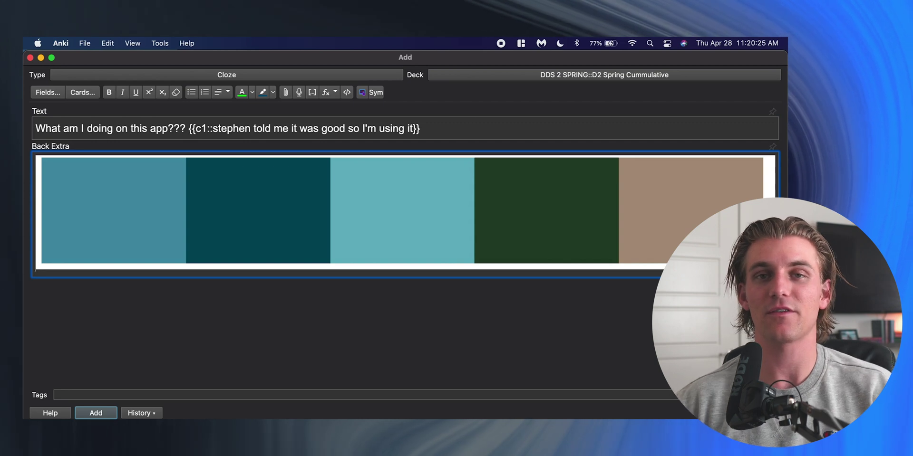
key("super+a")
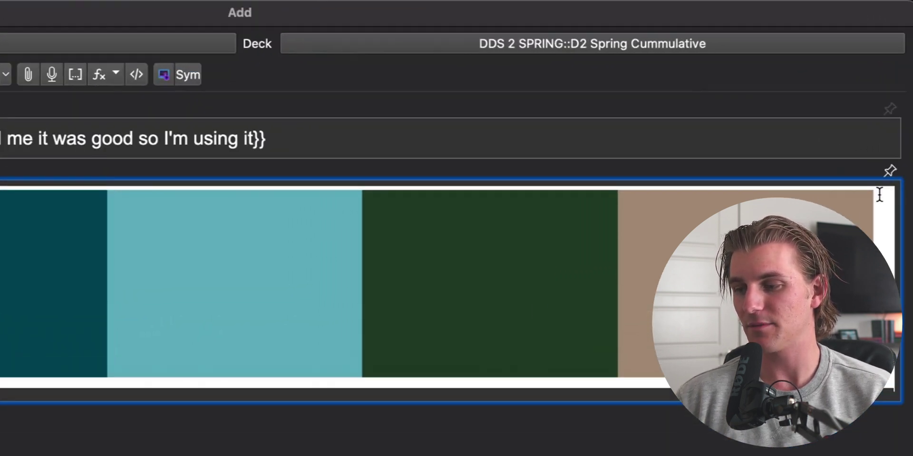
left_click(324, 137)
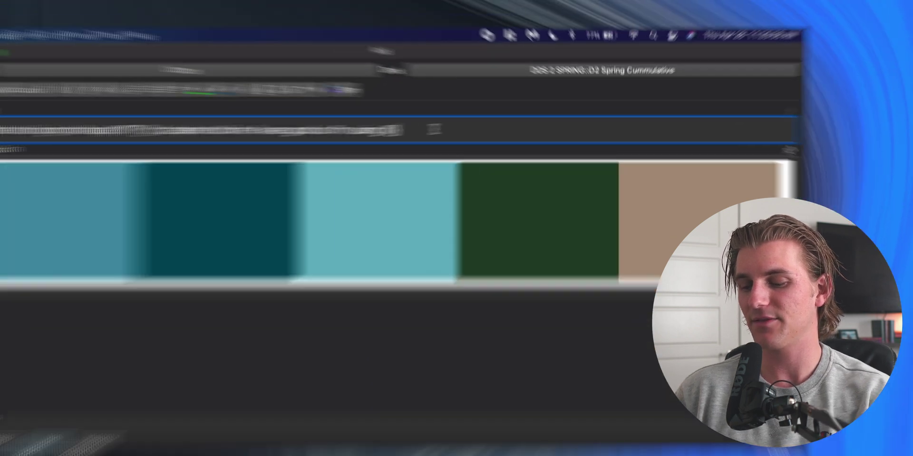
key("super+Return")
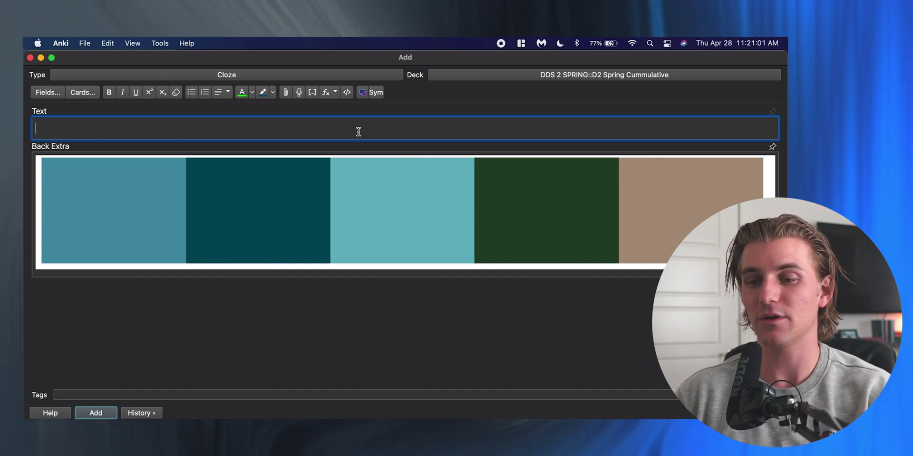
- Add a test cloze card 'oiknfoknia' hiding 'oiuhgoijgfpod'
type("oiknfoknia")
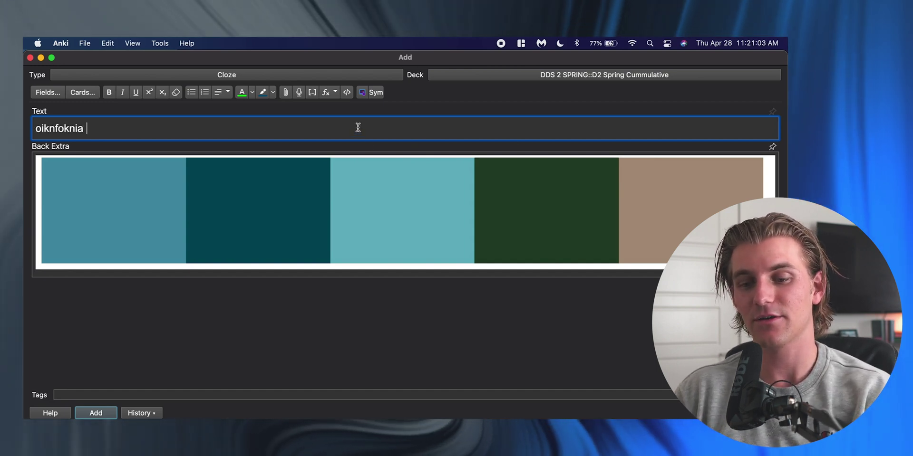
key("super+shift+c")
type("oiuhgoijgfpod")
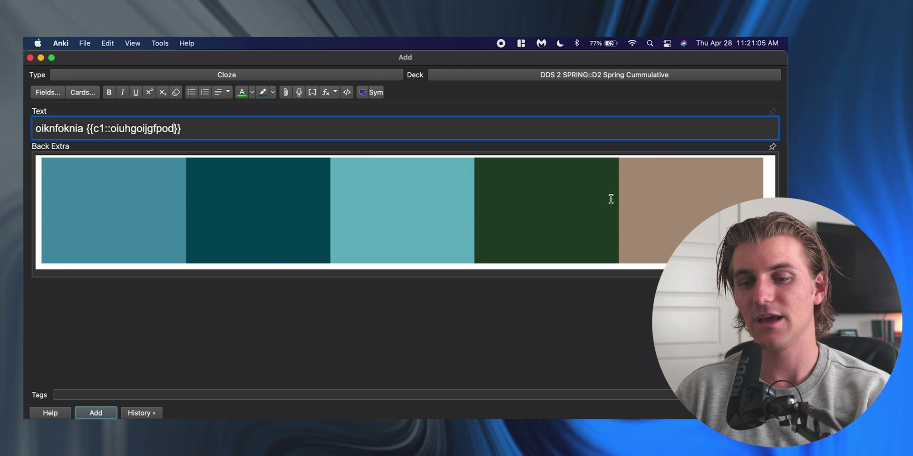
key("super+Return")
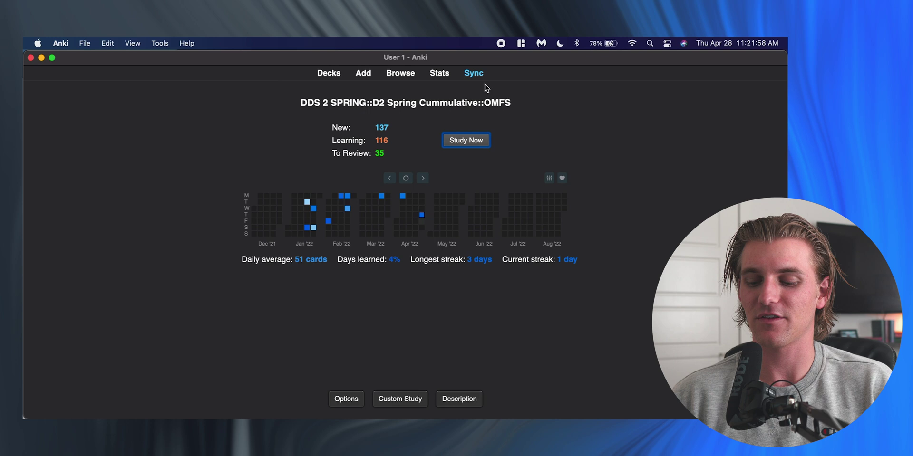
- Start studying OMFS, undo the last added note, and reveal the 6-8 mm answer
key("s")
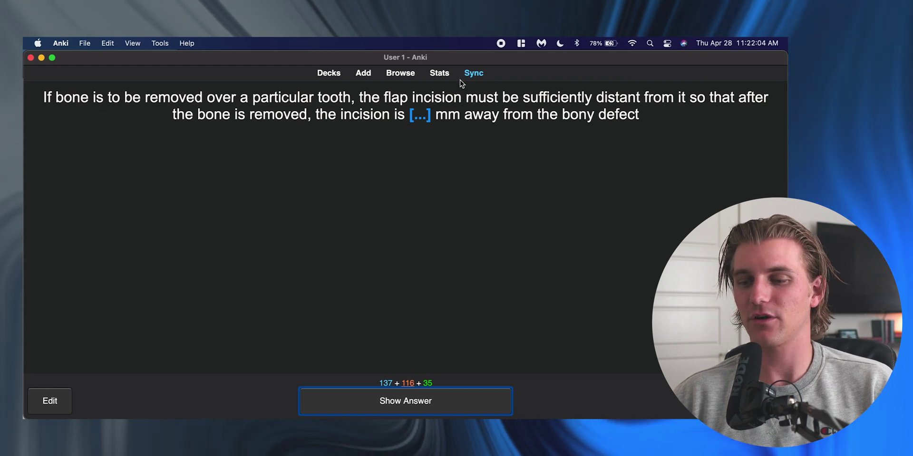
left_click_drag(409, 115, 446, 119)
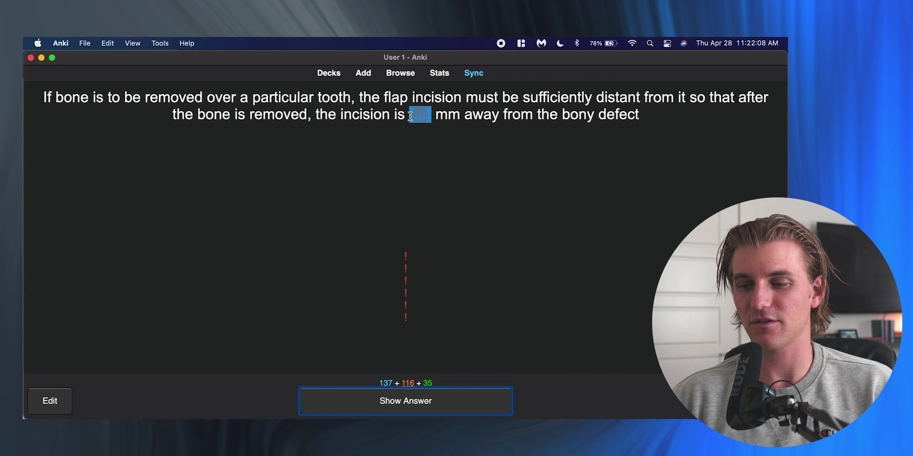
key("super+z")
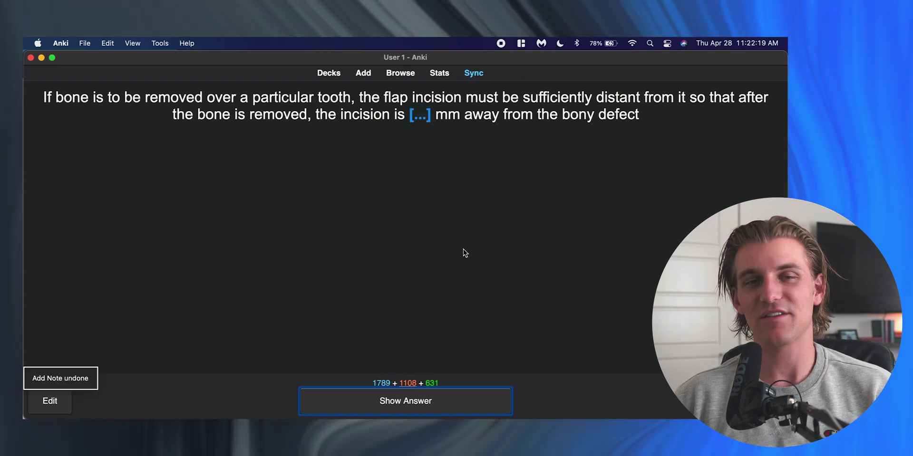
key("space")
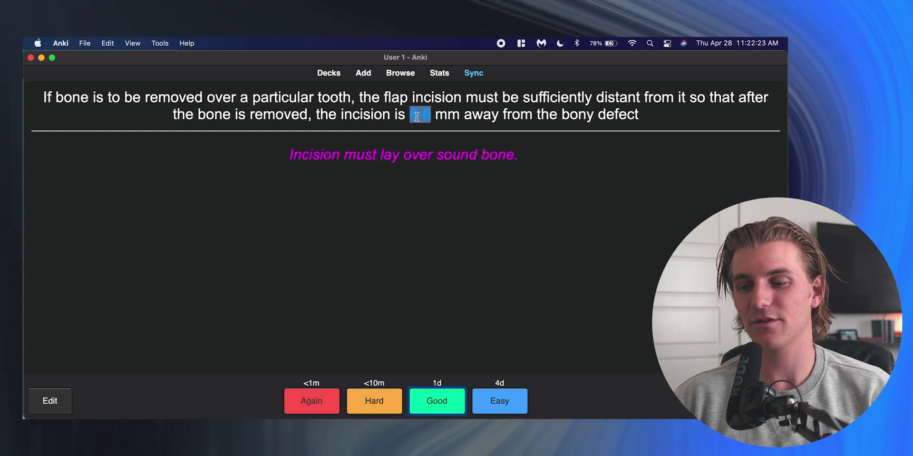
- Highlight the extra answer text on the flap incision card while explaining it
left_click_drag(295, 159, 514, 159)
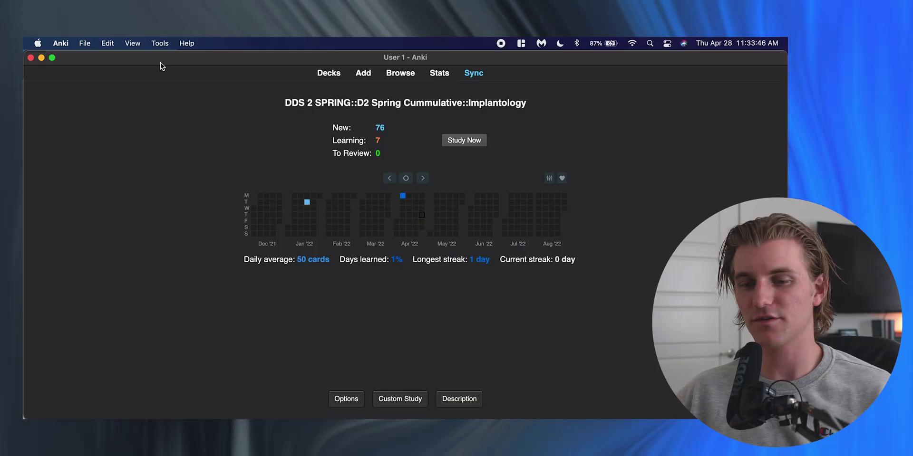
- Open the Add-ons manager, select Hierarchical Tags 2, then close the window
left_click(158, 43)
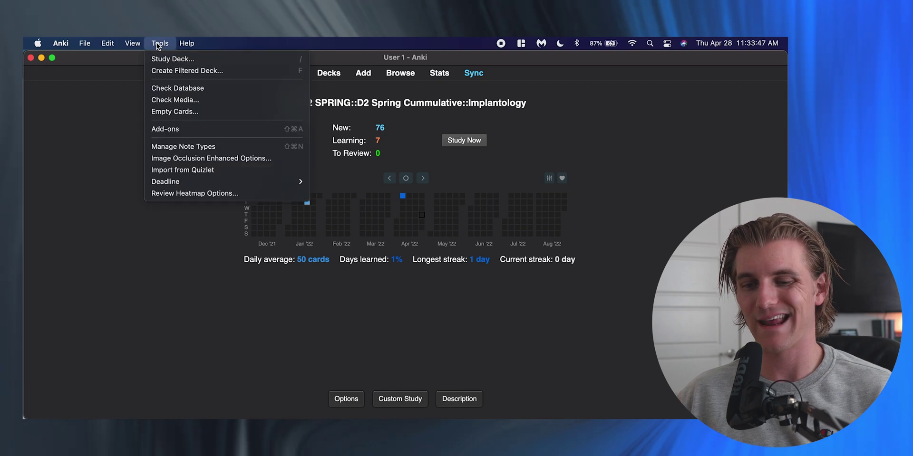
left_click(177, 134)
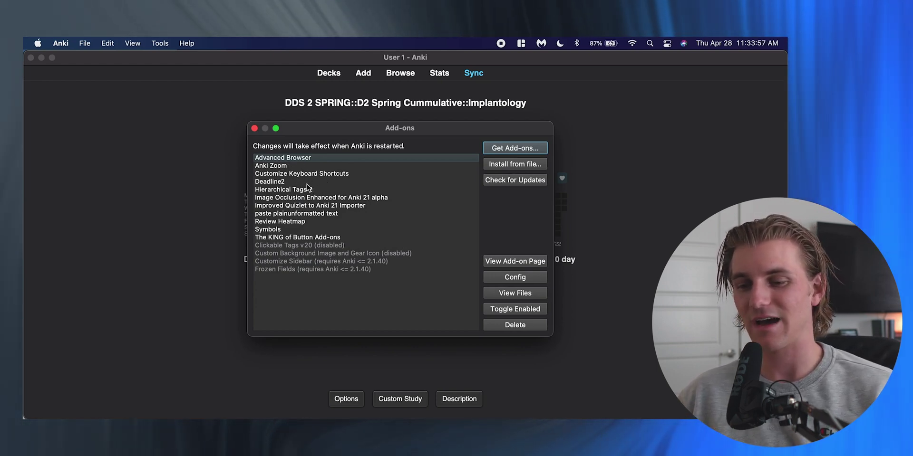
left_click(306, 190)
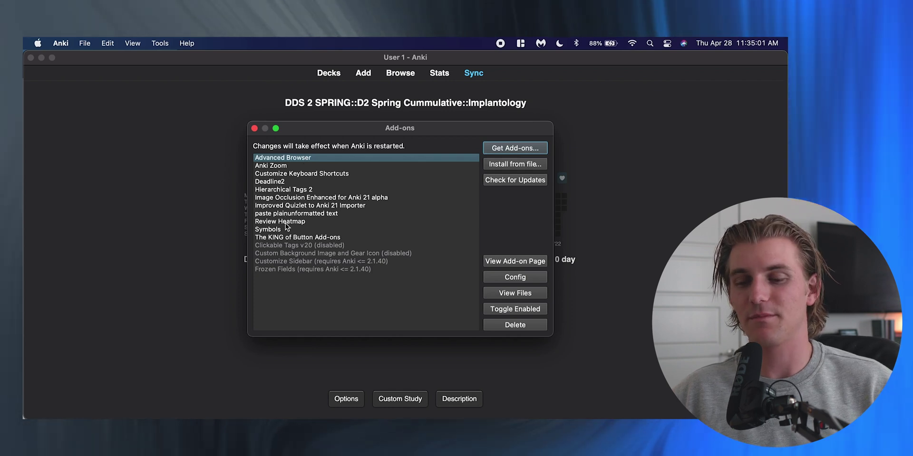
left_click(255, 128)
- Return to Decks and scroll down to the heatmap showing the 7-day streak
left_click(329, 73)
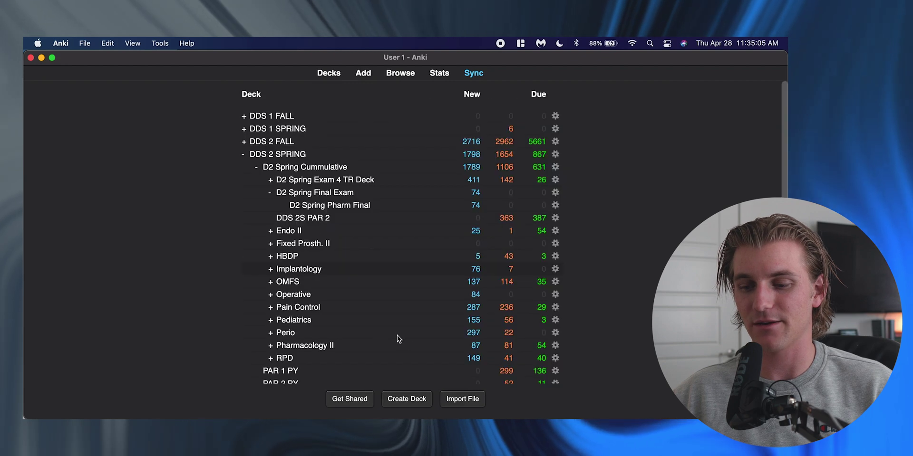
scroll(398, 337, "down", 5)
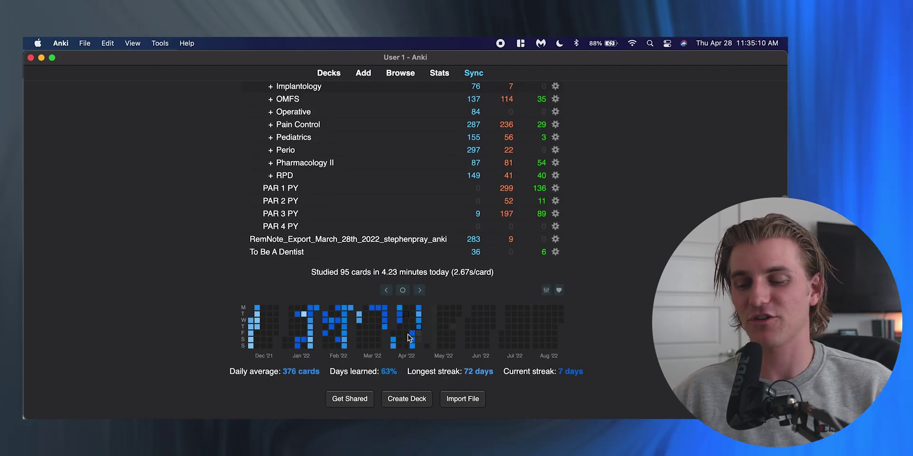
mouse_move(512, 330)
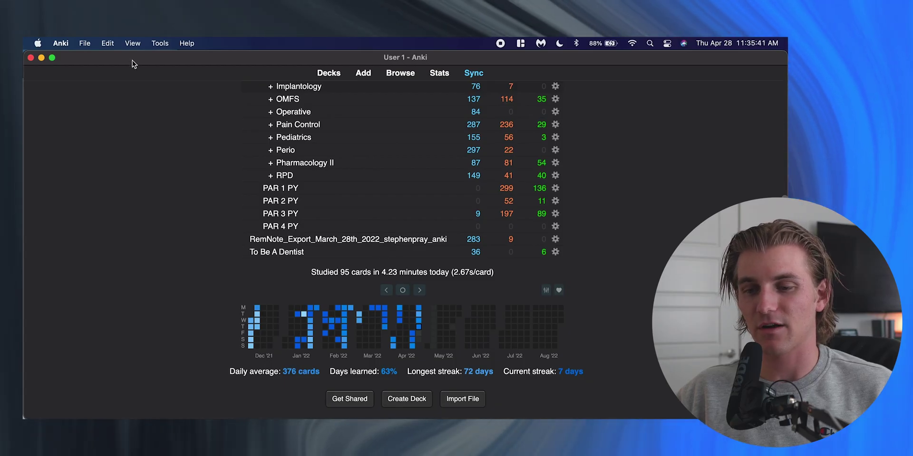
- Open the Add-ons manager, select The KING of Button Add-ons, and close it
left_click(158, 45)
left_click(204, 129)
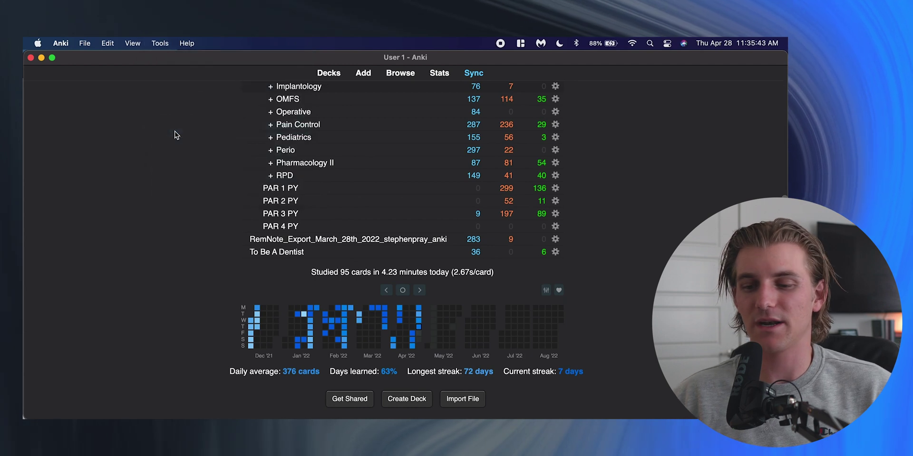
left_click(296, 238)
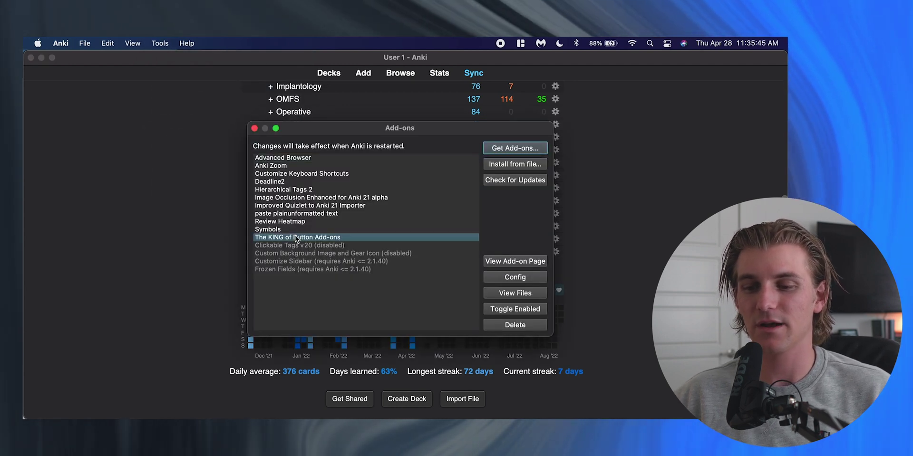
left_click(254, 128)
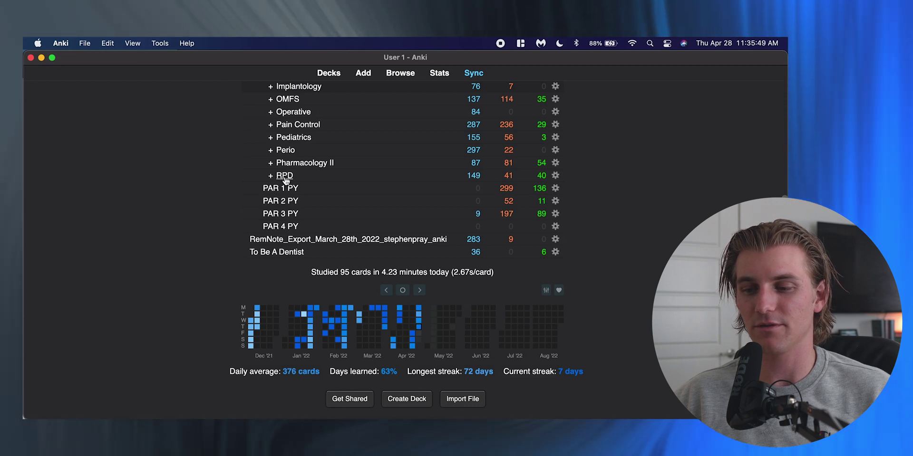
- Study the RPD deck and reveal the cloze answer, cobalt-chromium alloy
left_click(284, 175)
left_click(450, 146)
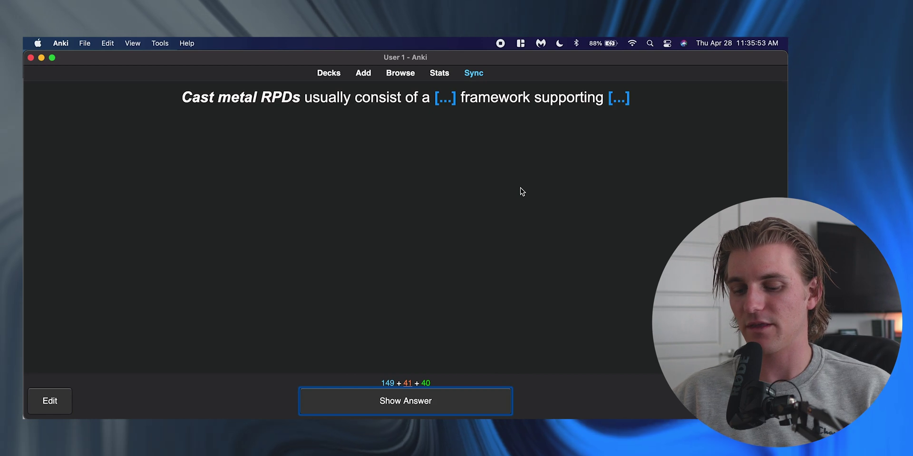
key("space")
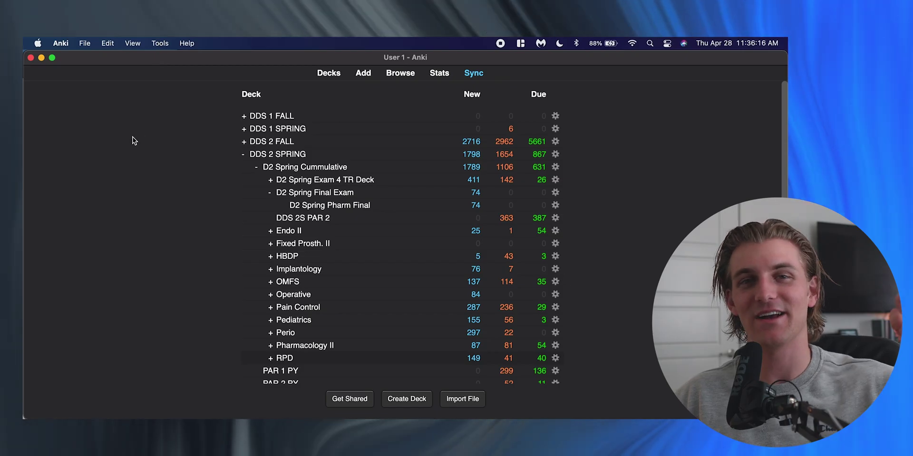
- Open Get Add-ons from the Add-ons manager and browse AnkiWeb's add-on catalogue
left_click(160, 44)
left_click(175, 133)
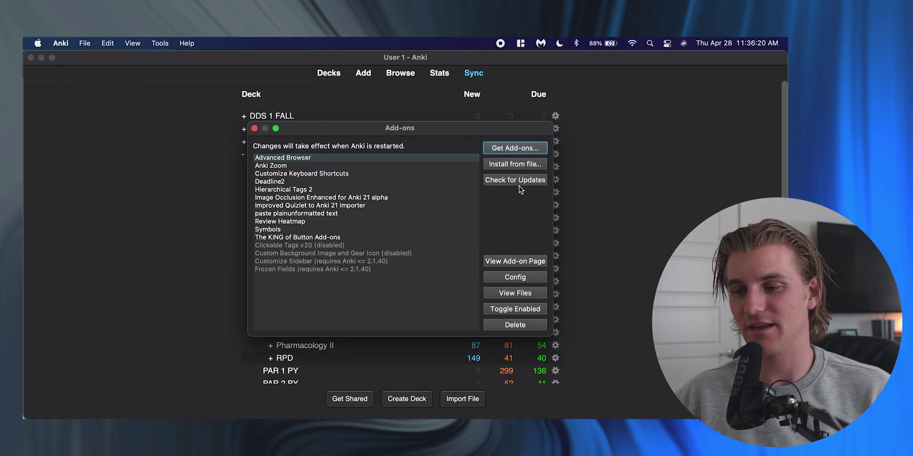
left_click(519, 150)
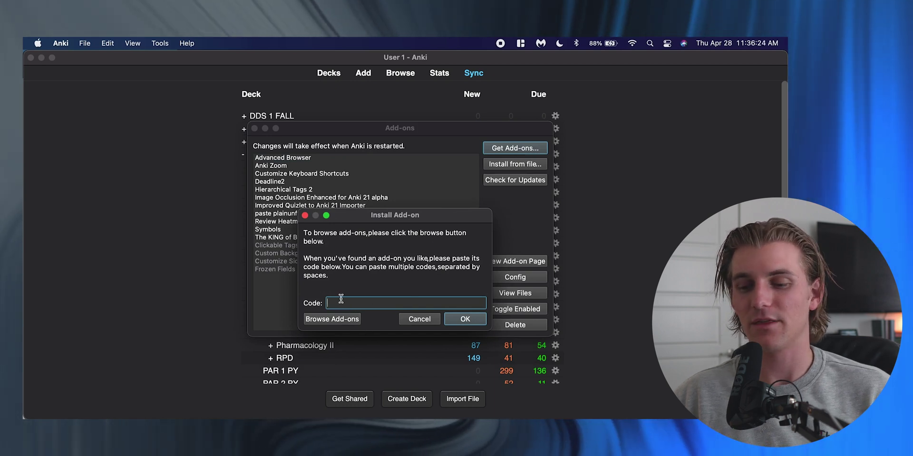
left_click(330, 319)
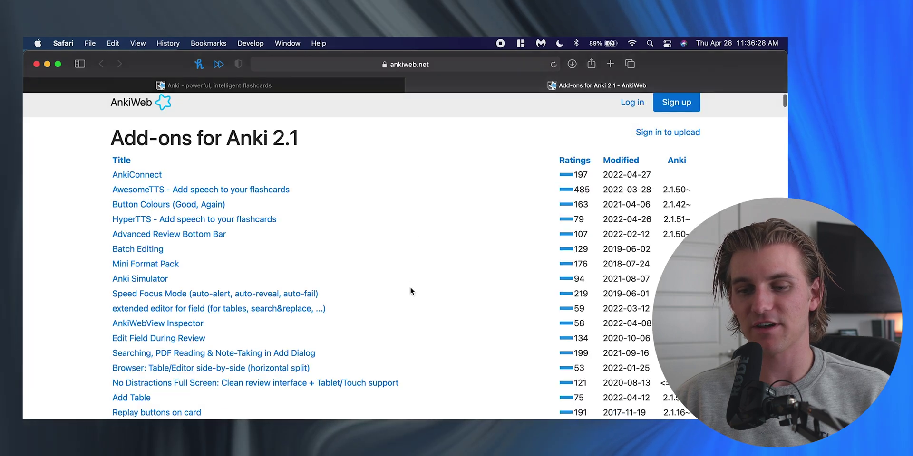
- Scroll through the AnkiWeb add-on list to AnkiConnect's page
scroll(410, 289, "down", 5)
scroll(411, 289, "up", 5)
scroll(410, 289, "down", 10)
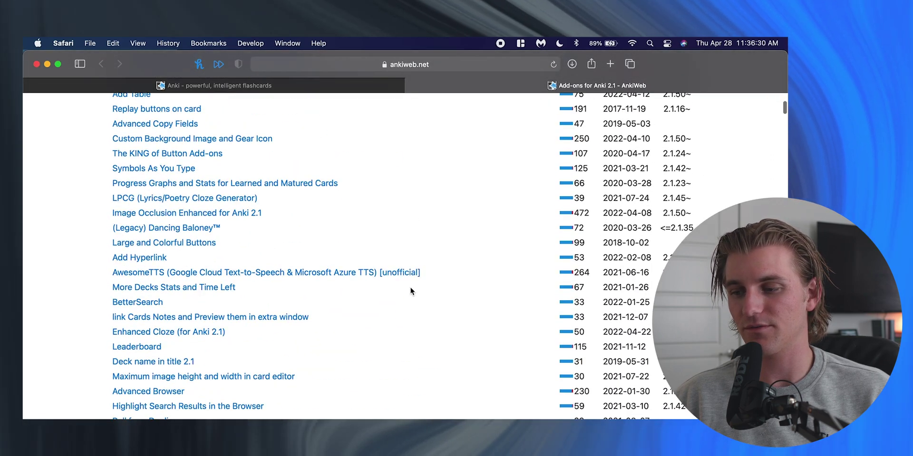
scroll(411, 289, "up", 5)
scroll(411, 290, "up", 5)
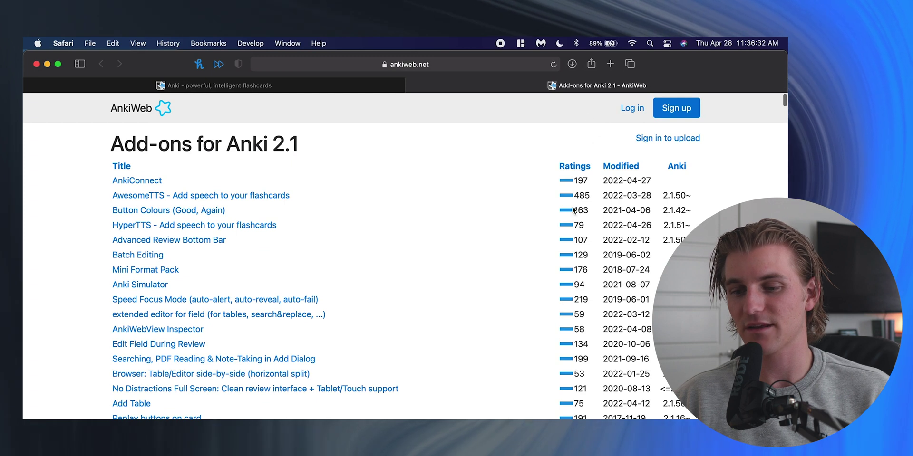
scroll(241, 229, "down", 10)
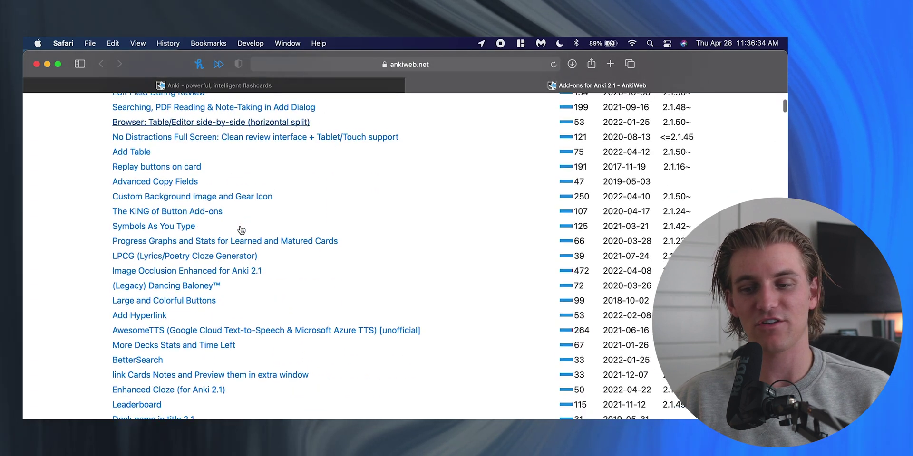
scroll(240, 227, "up", 2)
scroll(200, 266, "down", 10)
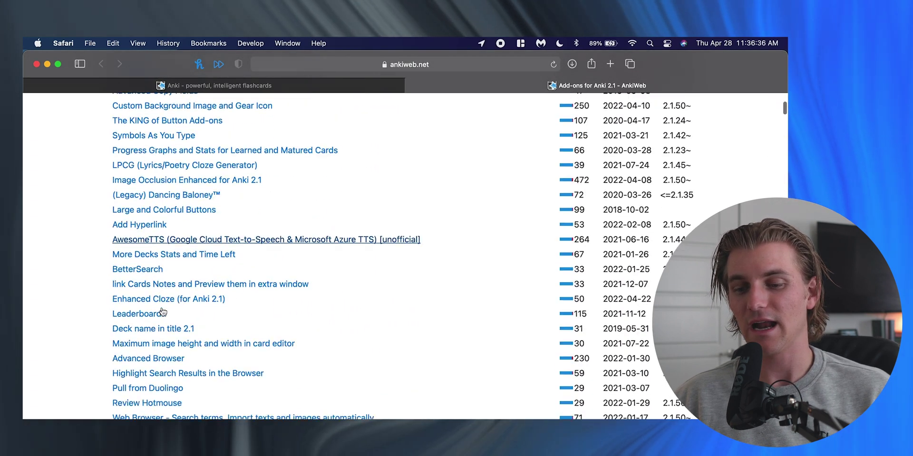
scroll(162, 311, "down", 3)
scroll(161, 307, "up", 2)
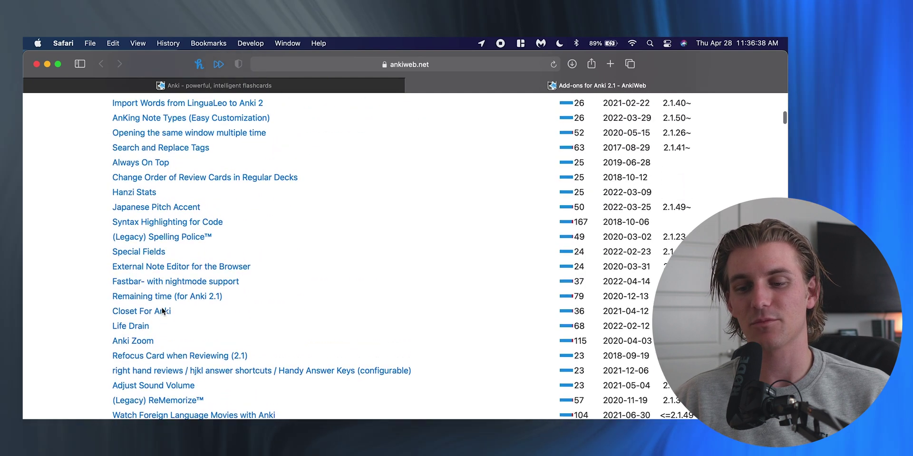
scroll(244, 207, "up", 10)
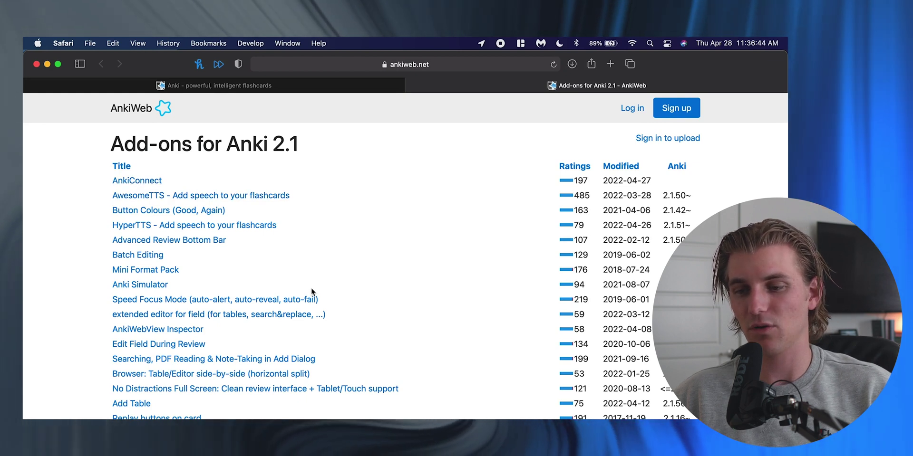
scroll(188, 300, "down", 3)
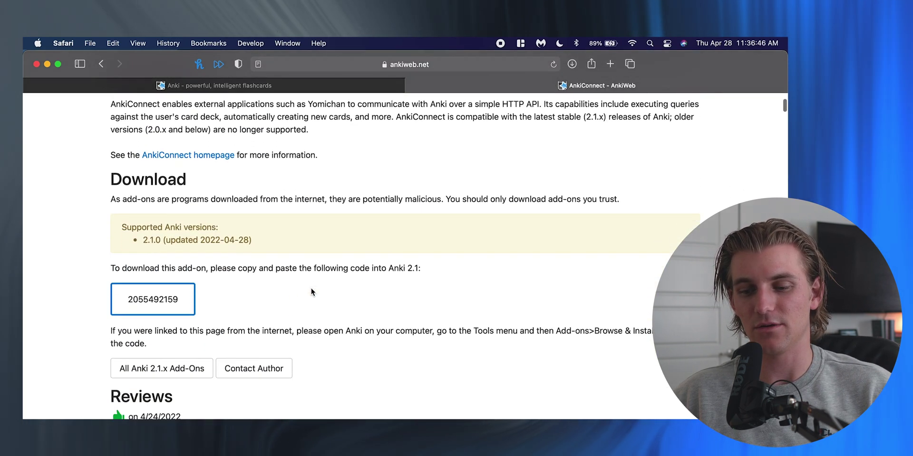
double_click(188, 300)
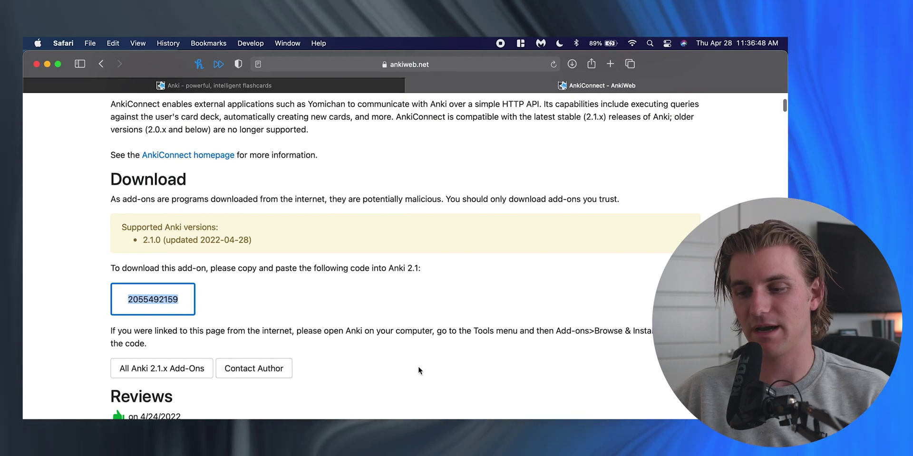
key("ctrl+Up")
left_click(450, 242)
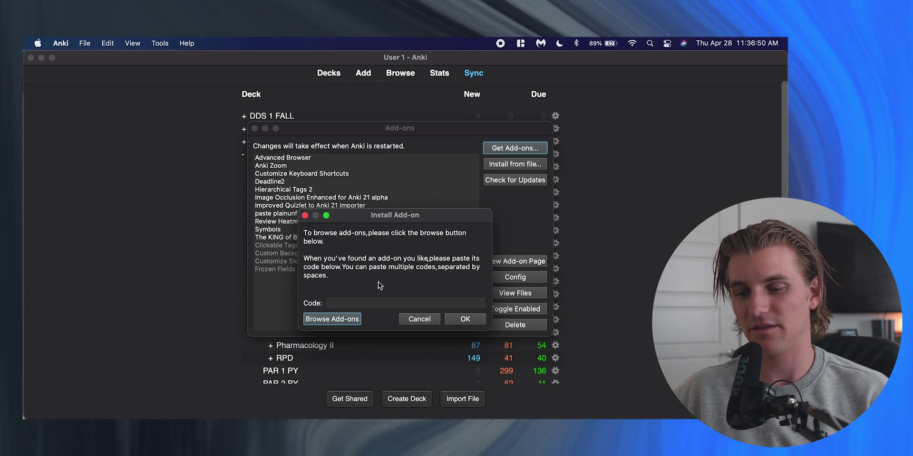